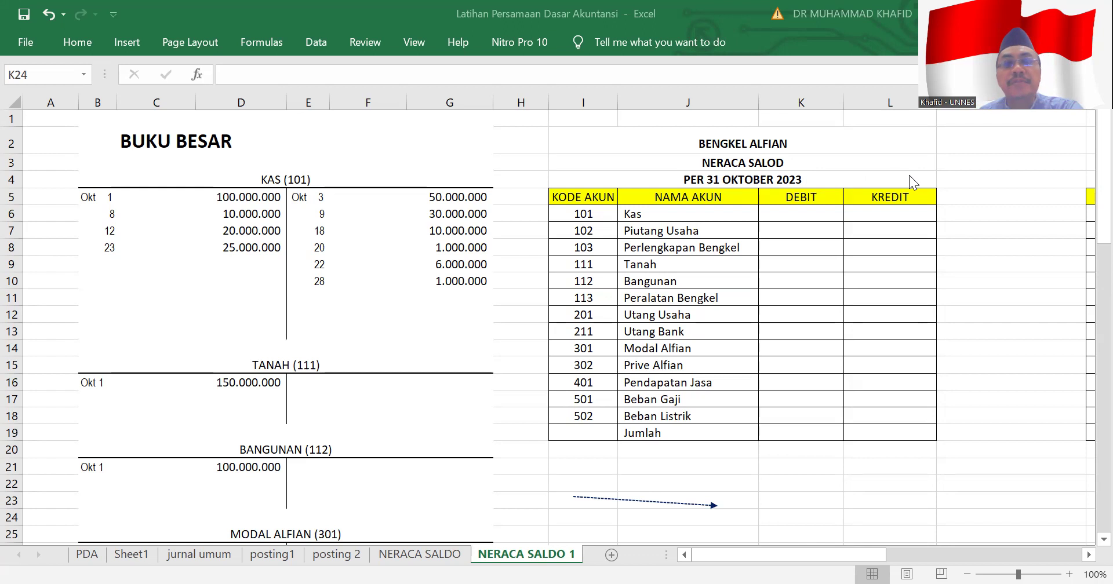
Correct the misspelled trial balance heading in row 3 to read NERACA SALDO.
{"action": "left_click", "coordinate": [761, 163]}
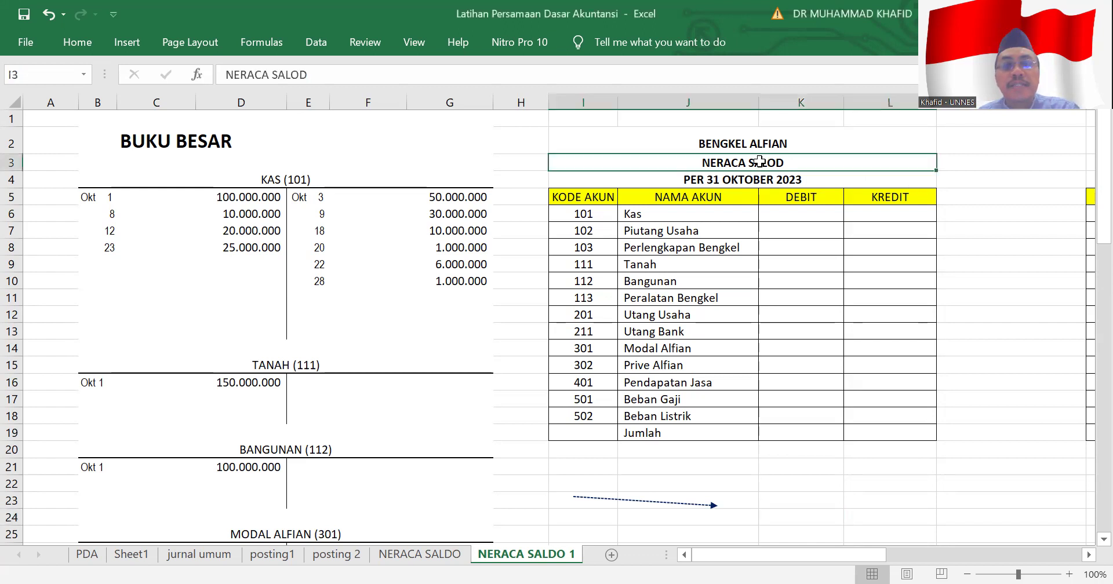
{"action": "double_click", "coordinate": [760, 163]}
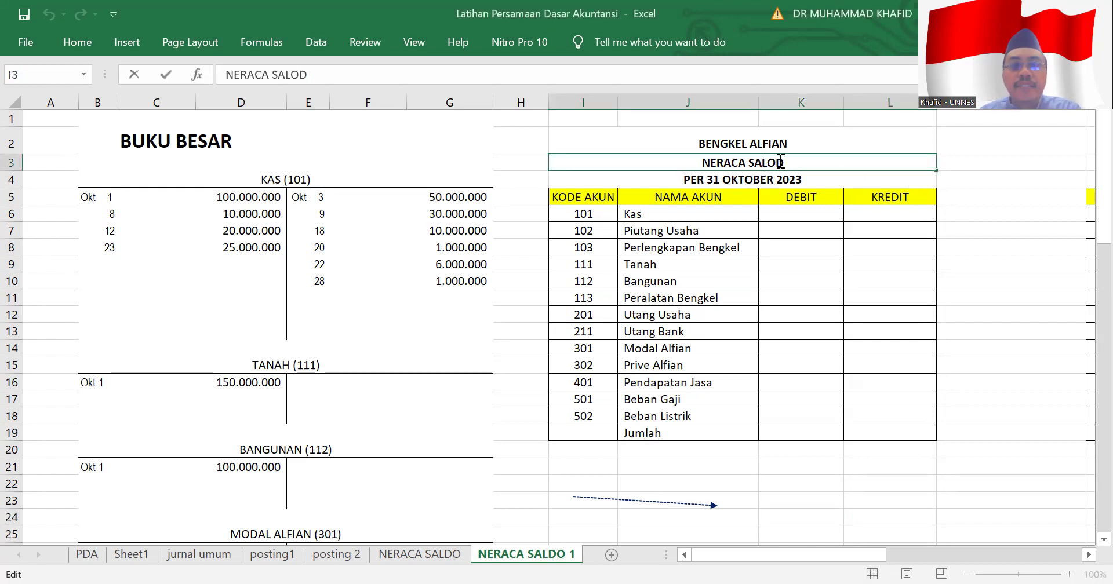
{"action": "key", "text": "BackSpace"}
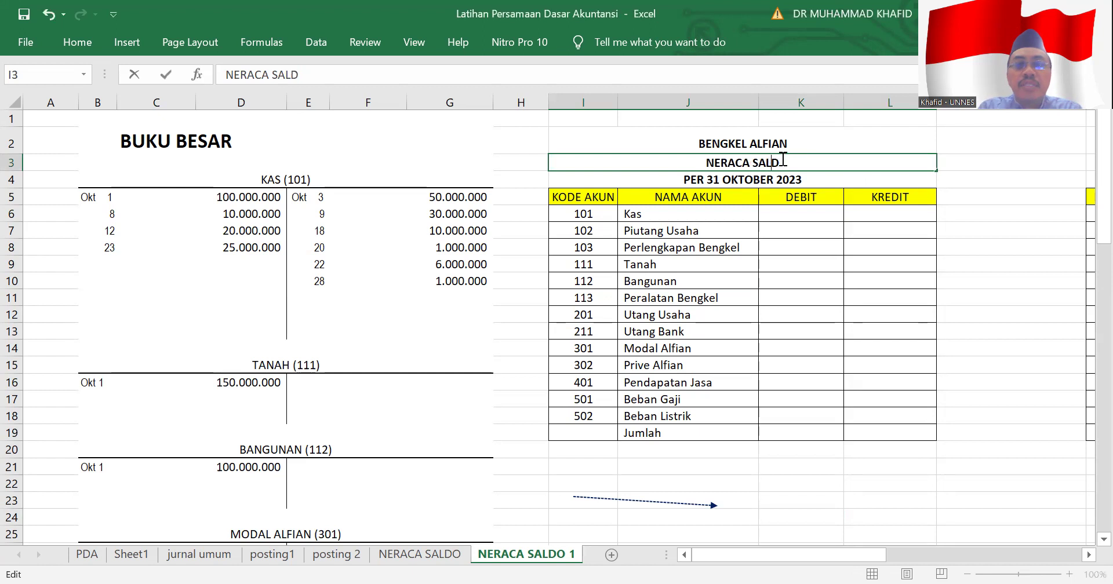
{"action": "type", "text": "O"}
{"action": "key", "text": "BackSpace"}
{"action": "type", "text": "O"}
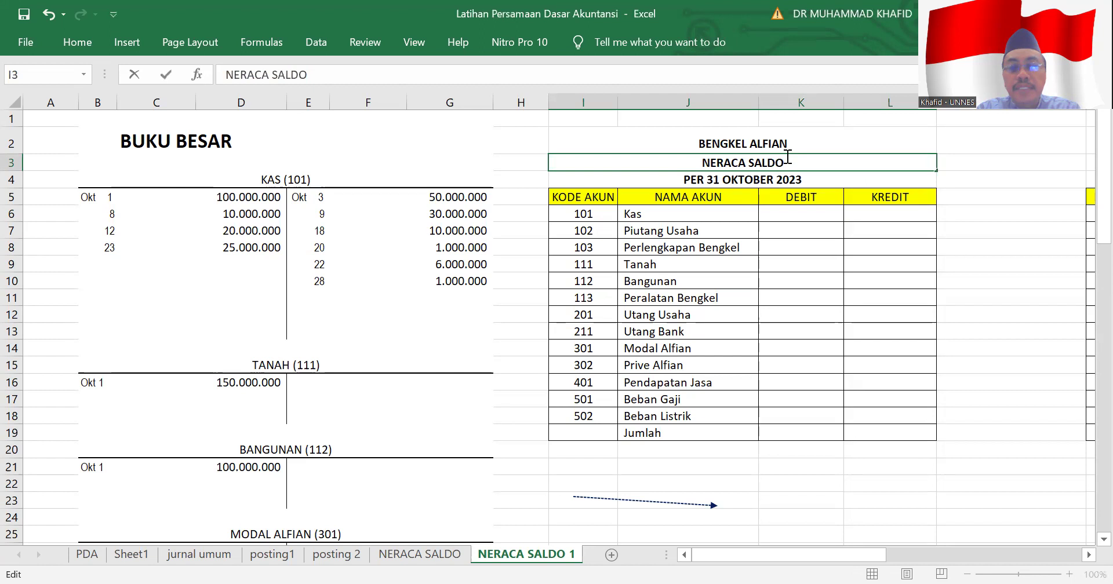
{"action": "key", "text": "Return"}
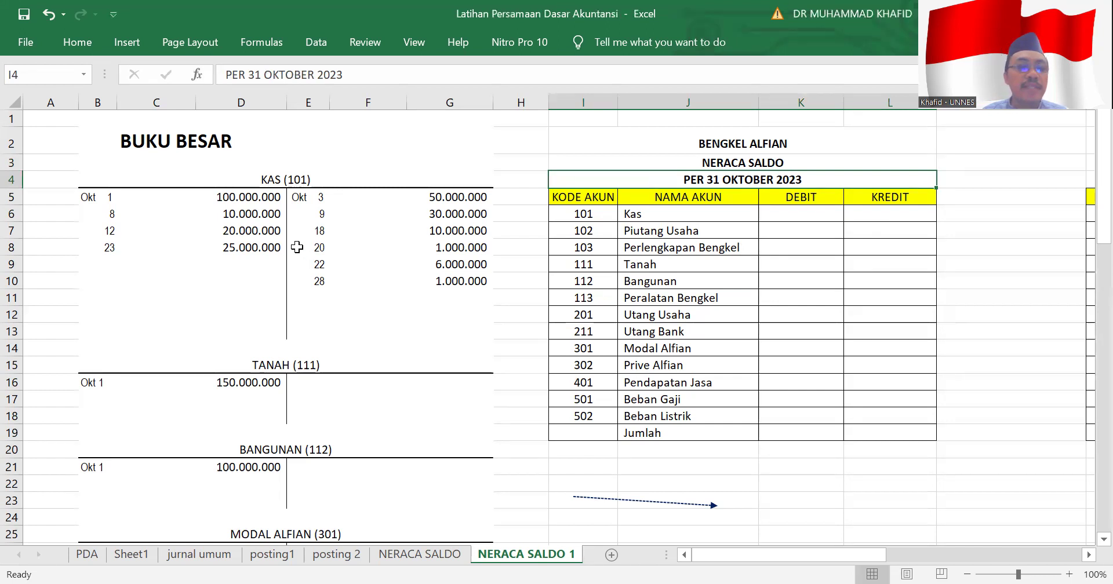
Review the ledger account headings alongside the trial balance's title lines and its account code column heading.
{"action": "scroll", "coordinate": [278, 254], "scroll_direction": "down", "scroll_amount": 3}
{"action": "scroll", "coordinate": [278, 254], "scroll_direction": "down", "scroll_amount": 7}
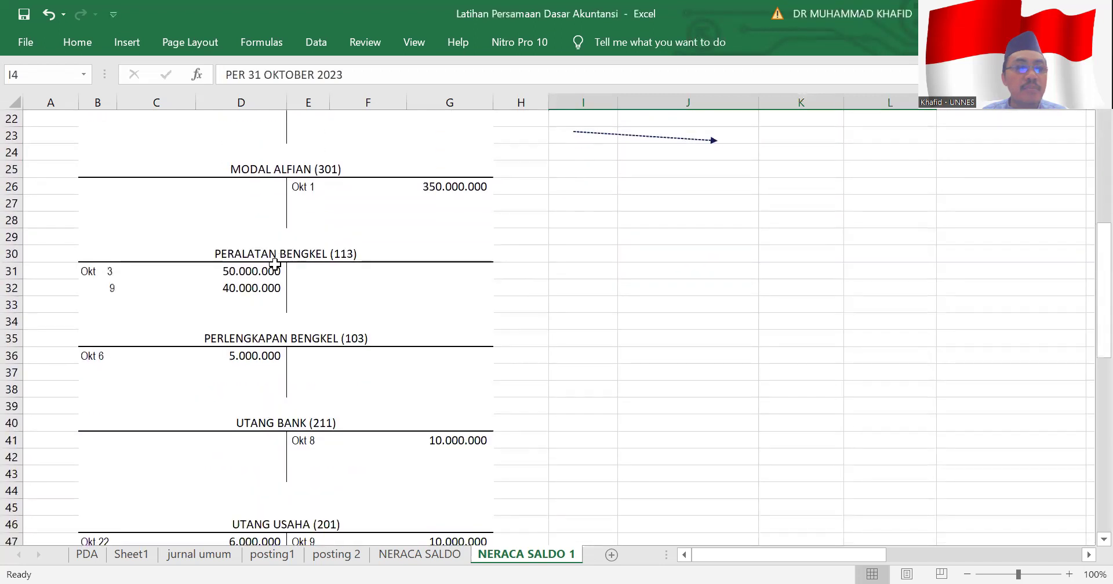
{"action": "scroll", "coordinate": [271, 272], "scroll_direction": "up", "scroll_amount": 10}
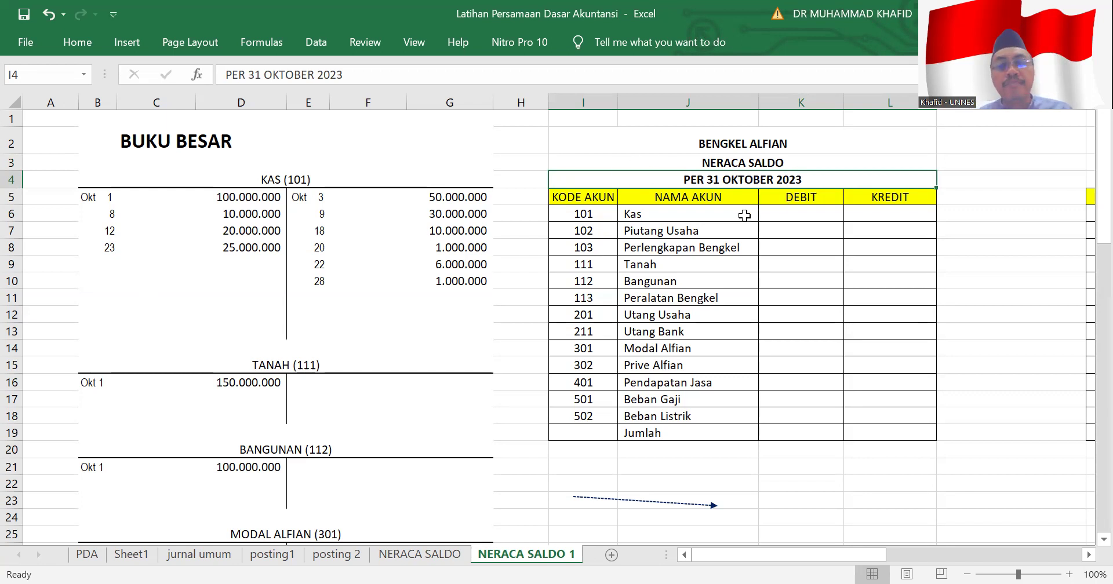
{"action": "left_click", "coordinate": [721, 143]}
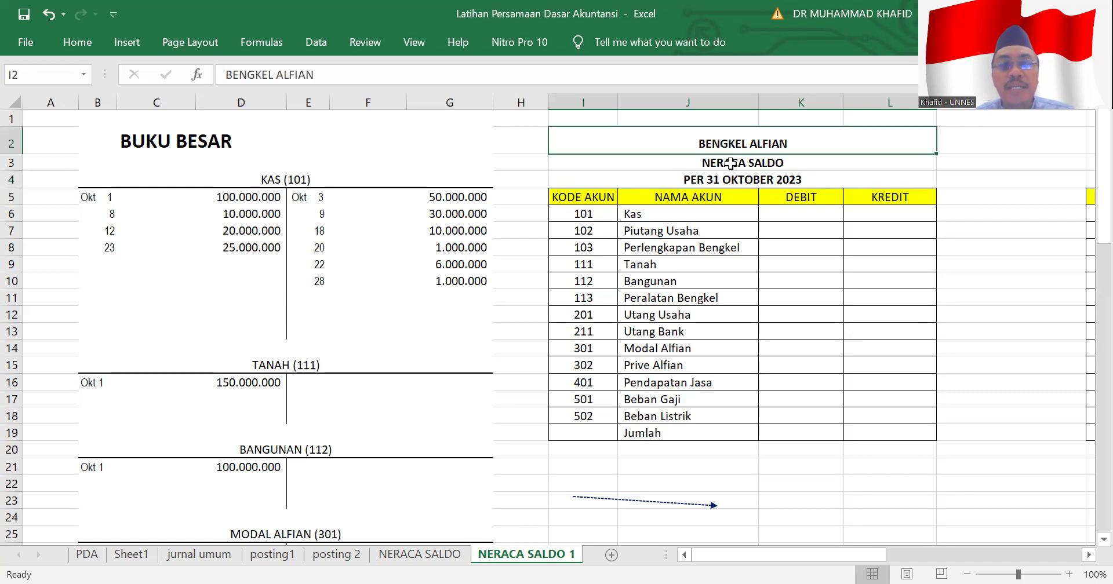
{"action": "left_click", "coordinate": [730, 162]}
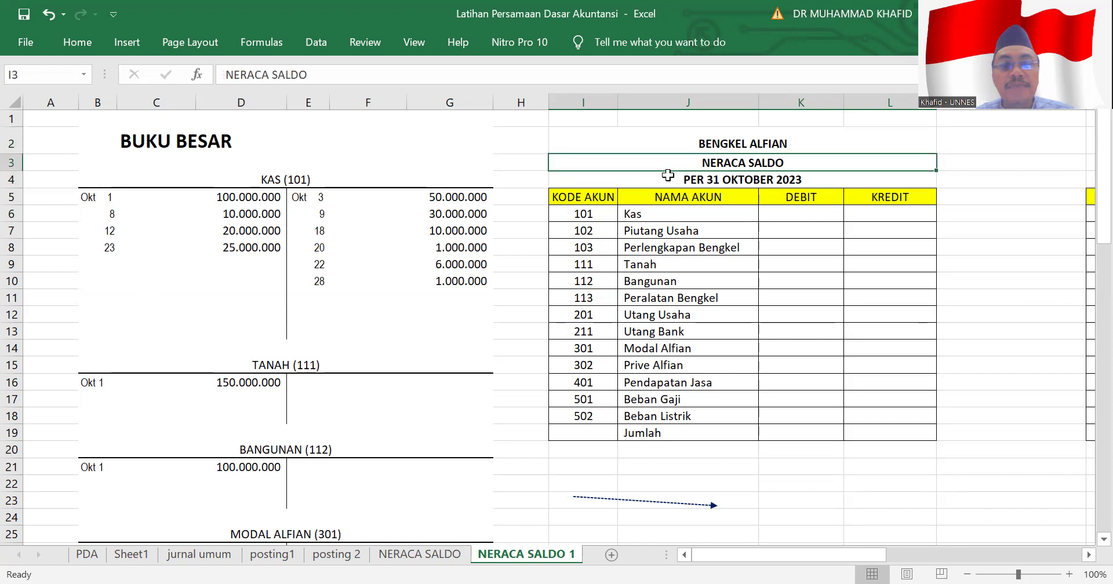
{"action": "left_click", "coordinate": [670, 179]}
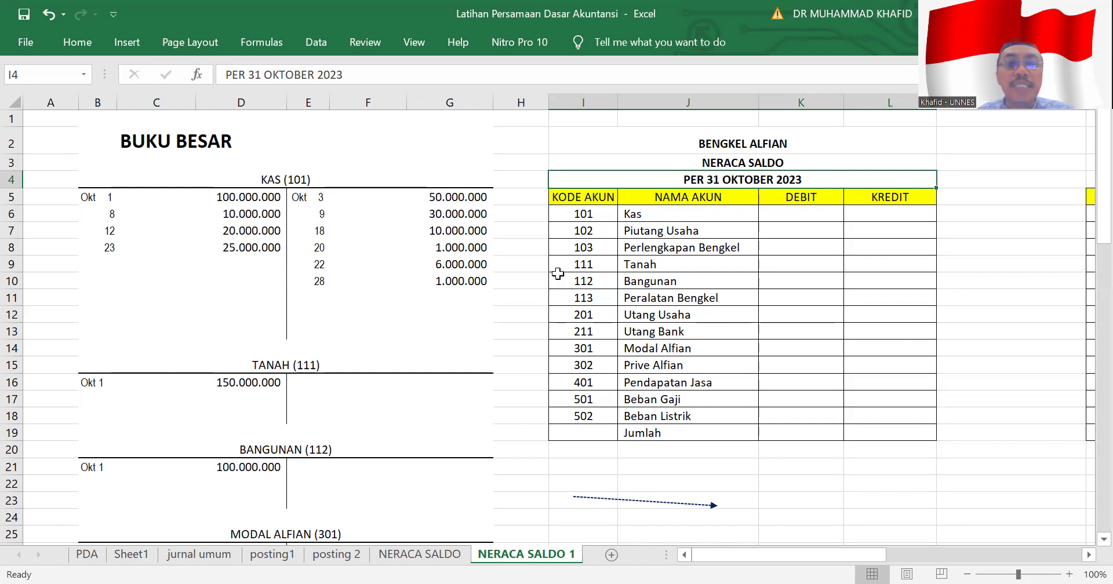
{"action": "left_click", "coordinate": [592, 198]}
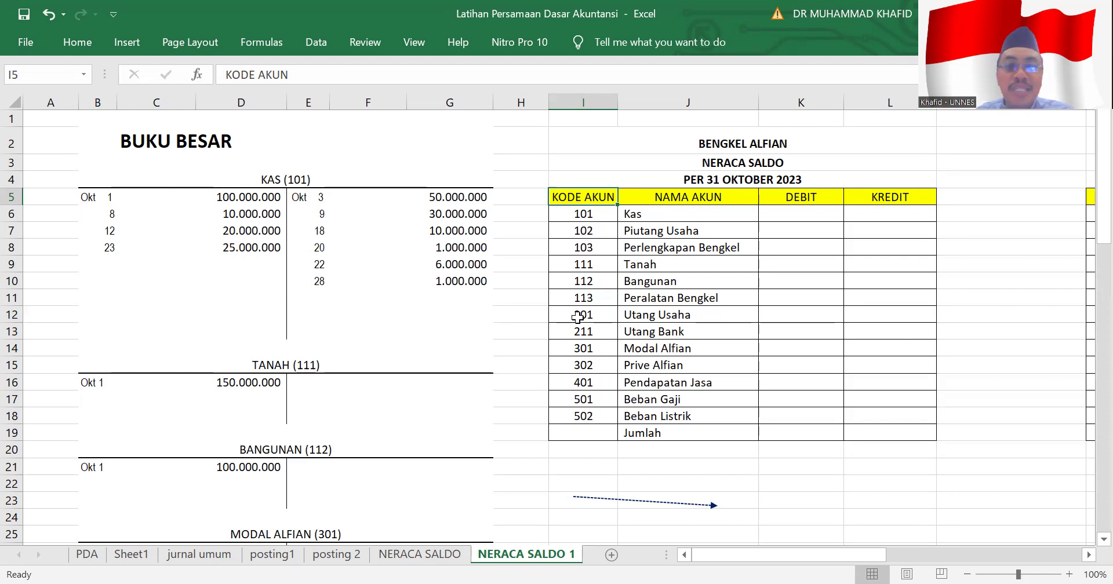
{"action": "left_click", "coordinate": [294, 181]}
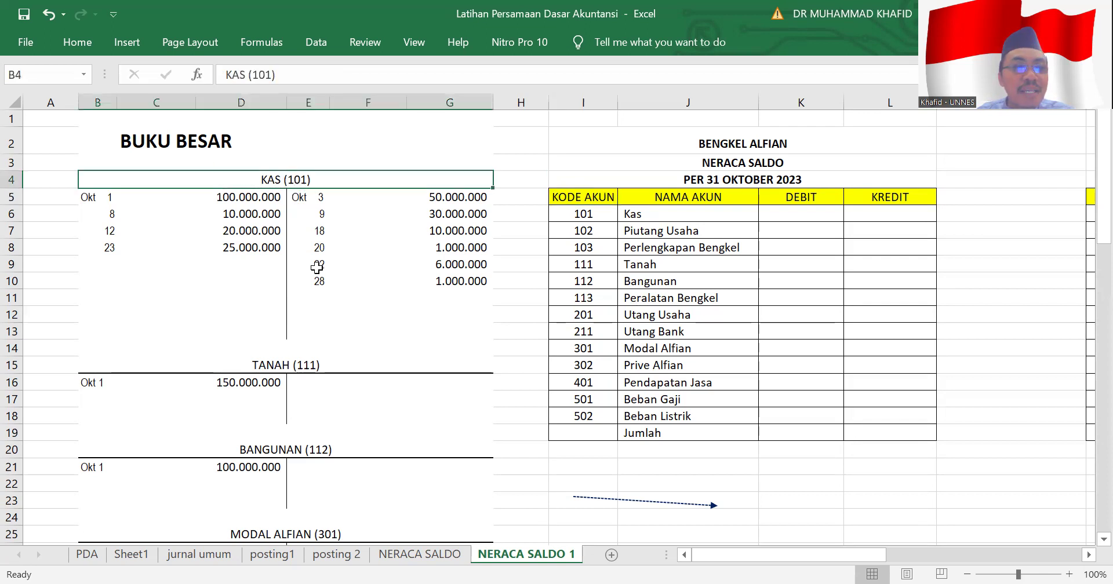
{"action": "left_click", "coordinate": [306, 367]}
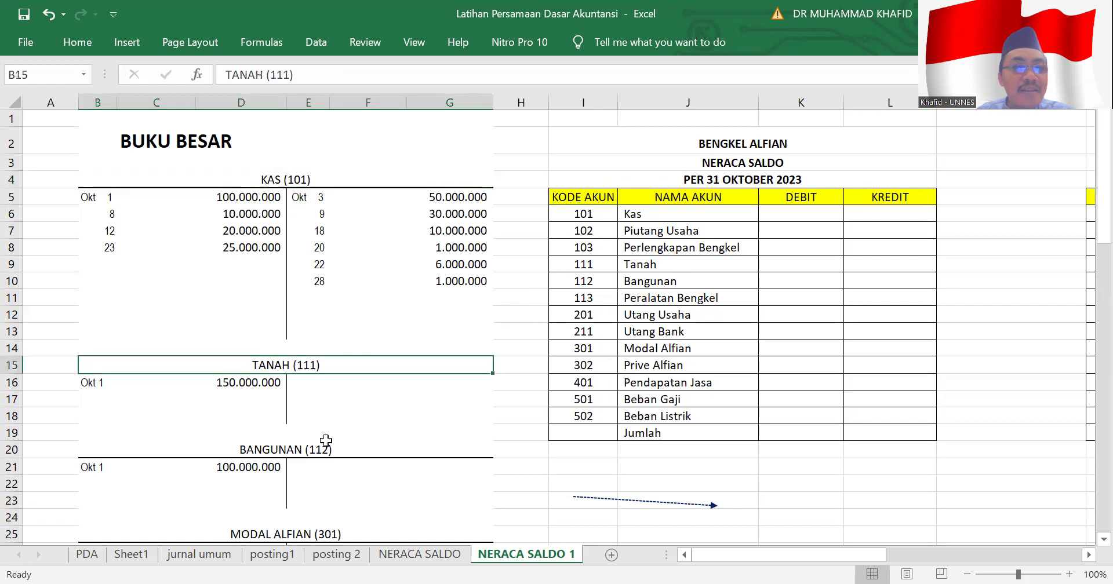
{"action": "left_click", "coordinate": [323, 449]}
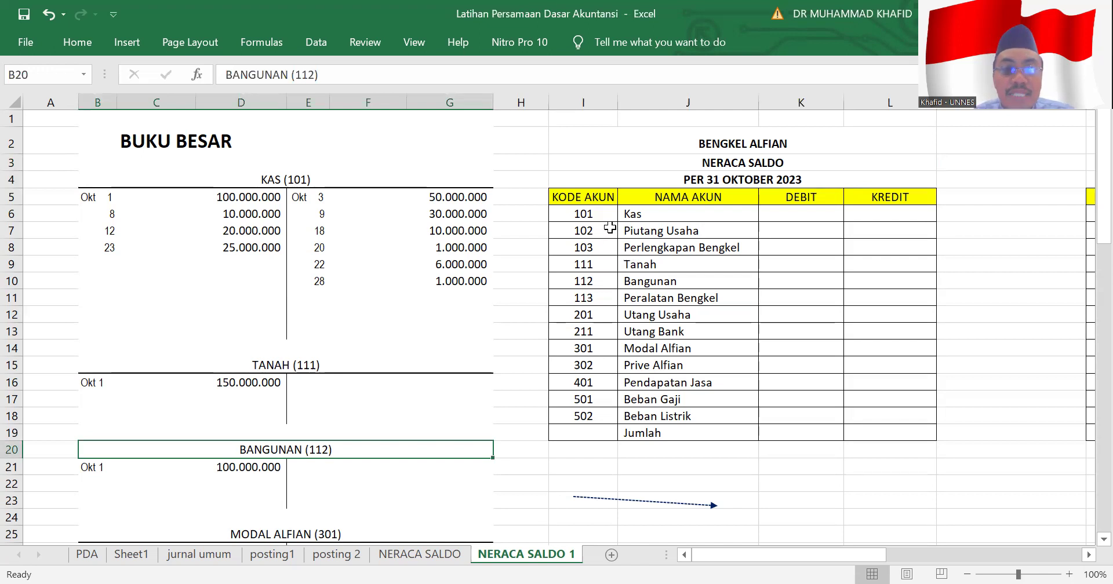
Examine the trial balance's account codes group by group, from 101 through 502.
{"action": "left_click_drag", "start_coordinate": [600, 214], "coordinate": [602, 294]}
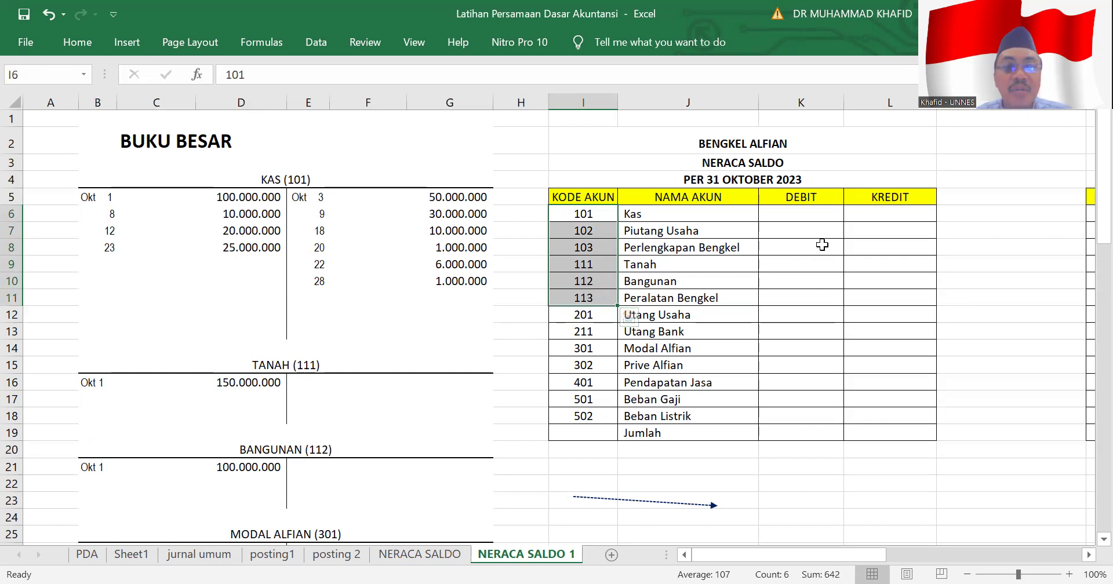
{"action": "left_click", "coordinate": [597, 318]}
{"action": "left_click_drag", "start_coordinate": [597, 329], "coordinate": [597, 330]}
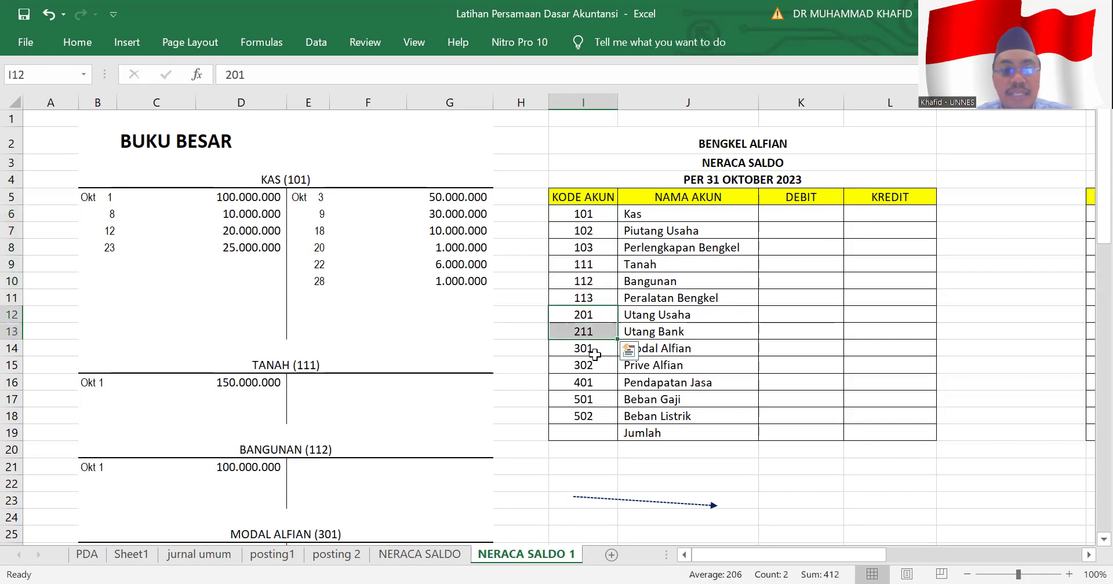
{"action": "left_click", "coordinate": [596, 349]}
{"action": "left_click", "coordinate": [597, 364]}
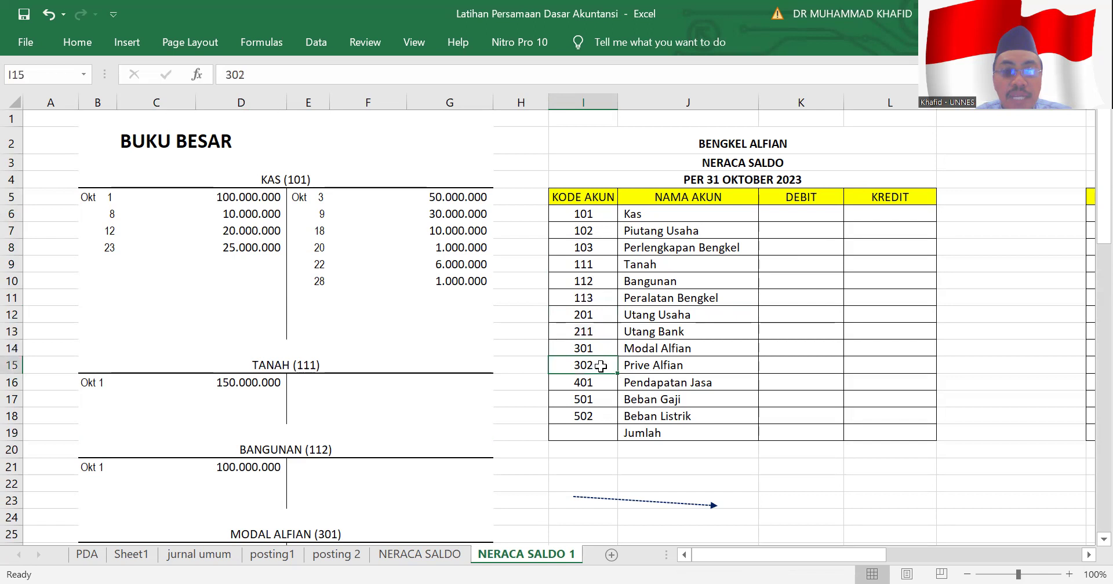
{"action": "left_click", "coordinate": [599, 381]}
{"action": "left_click", "coordinate": [597, 401]}
{"action": "left_click", "coordinate": [600, 413]}
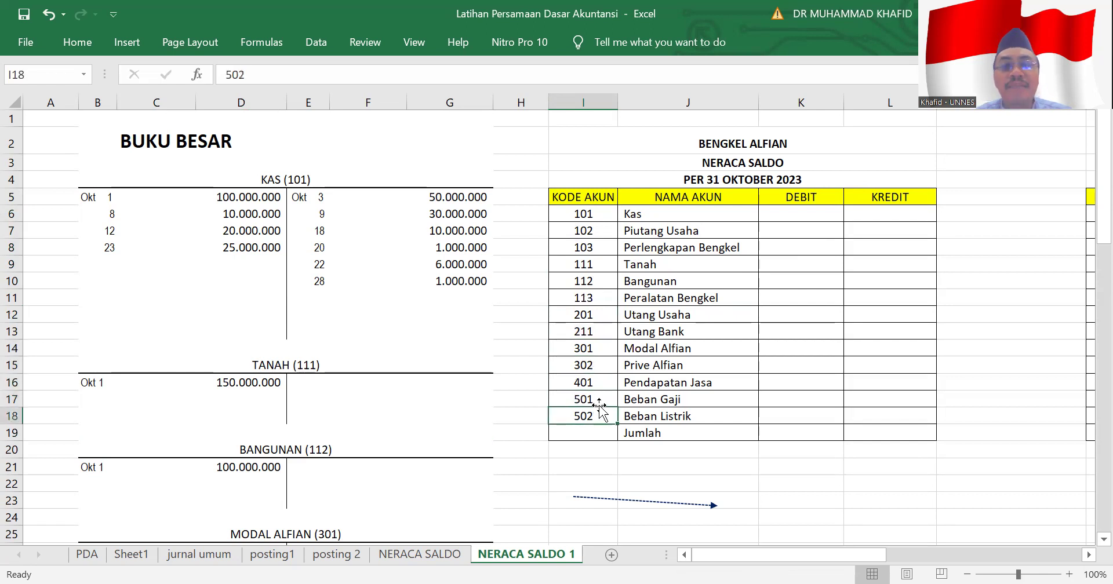
{"action": "left_click_drag", "start_coordinate": [607, 215], "coordinate": [605, 292]}
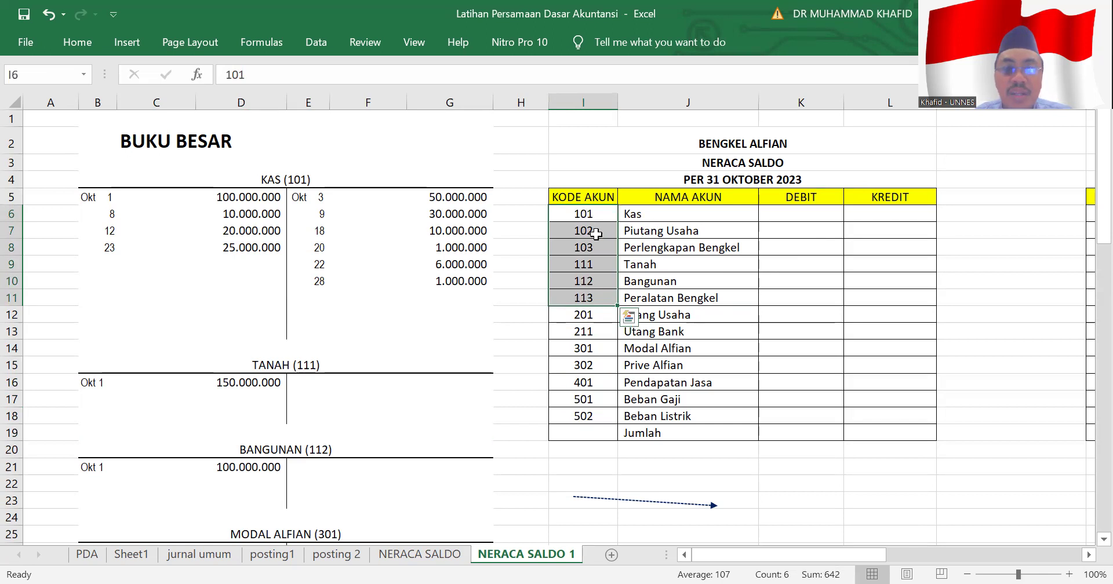
{"action": "left_click", "coordinate": [595, 264]}
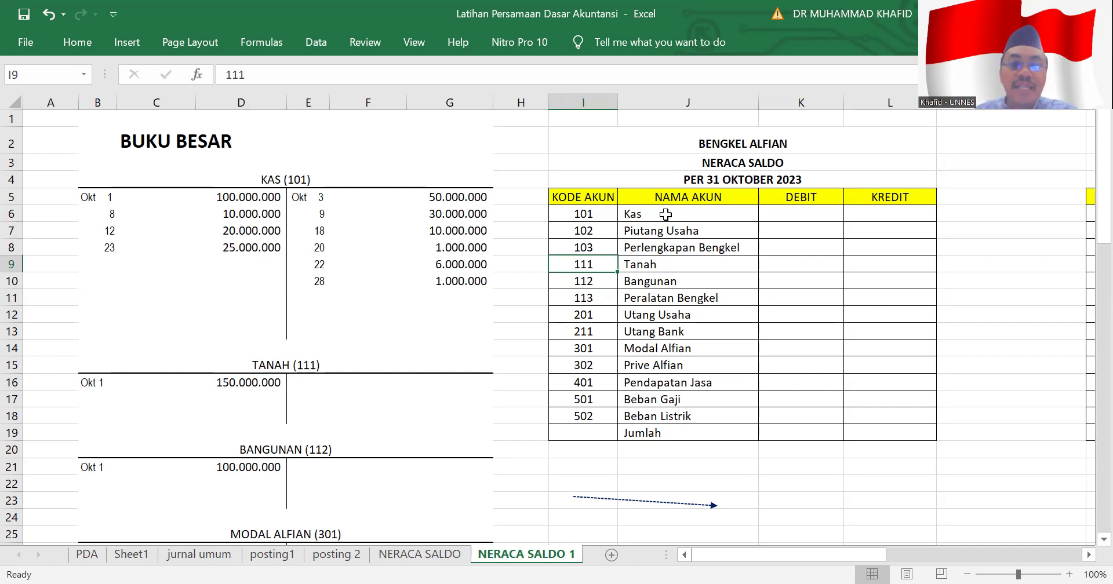
Examine the order of the asset account names from Kas to Peralatan Bengkel, followed by the liability and capital codes.
{"action": "left_click", "coordinate": [657, 265]}
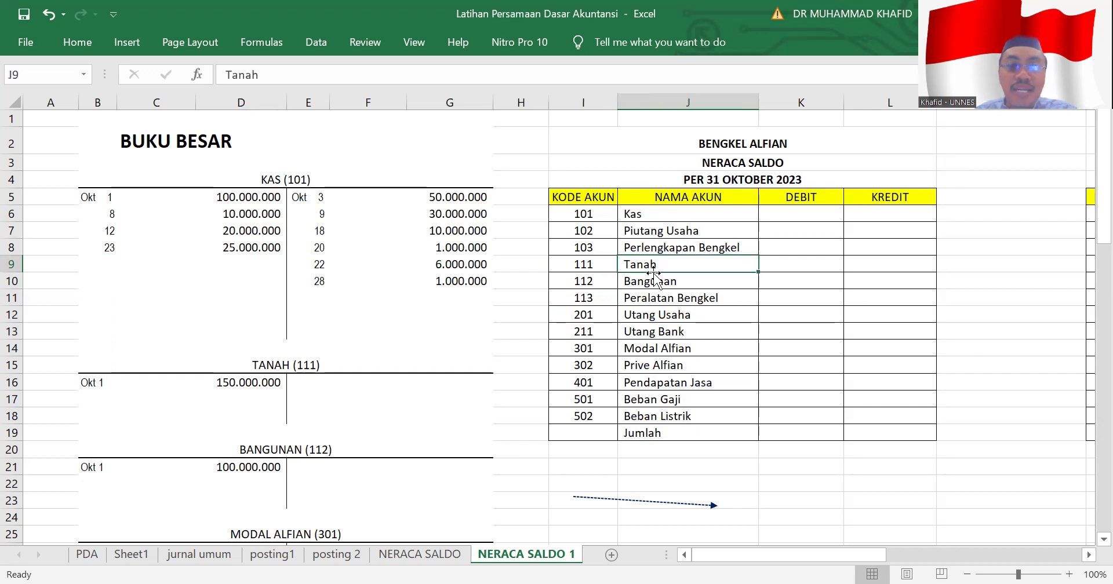
{"action": "left_click", "coordinate": [649, 287]}
{"action": "left_click", "coordinate": [656, 293]}
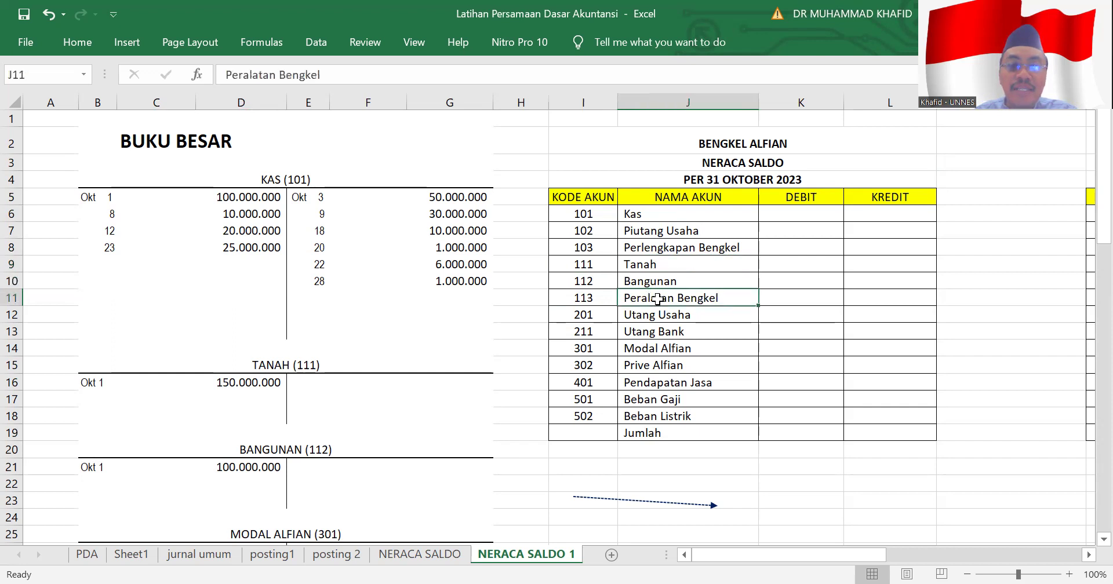
{"action": "left_click", "coordinate": [639, 208]}
{"action": "left_click", "coordinate": [657, 231]}
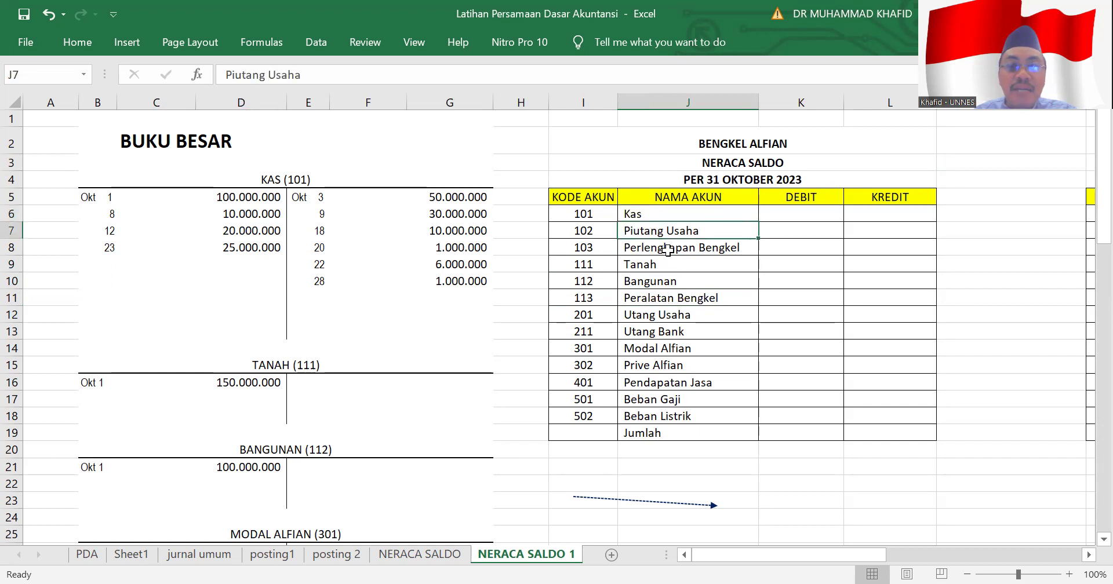
{"action": "left_click", "coordinate": [668, 249]}
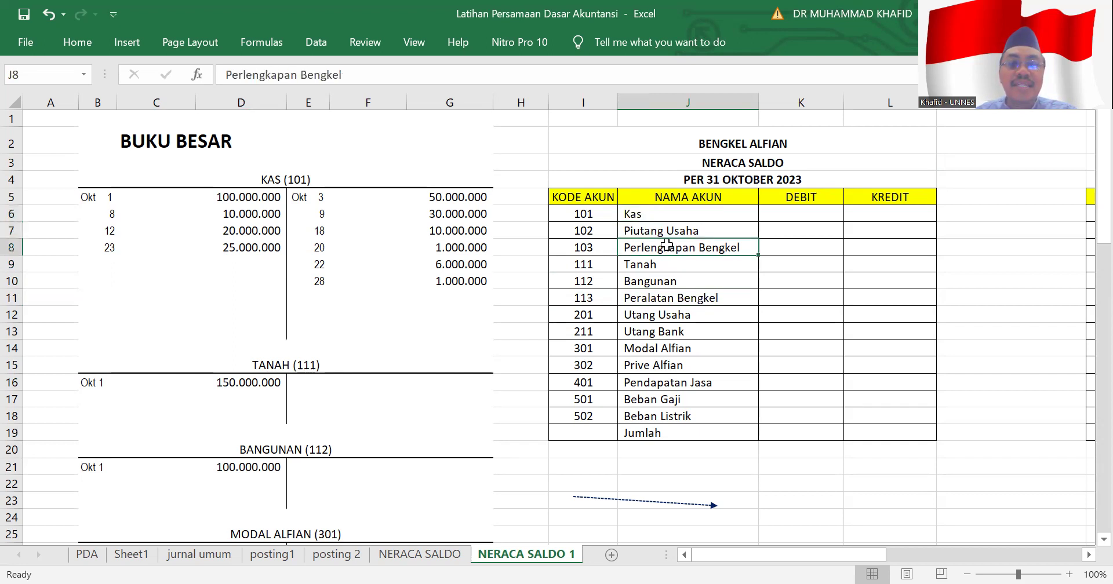
{"action": "left_click", "coordinate": [663, 298]}
{"action": "left_click", "coordinate": [667, 248]}
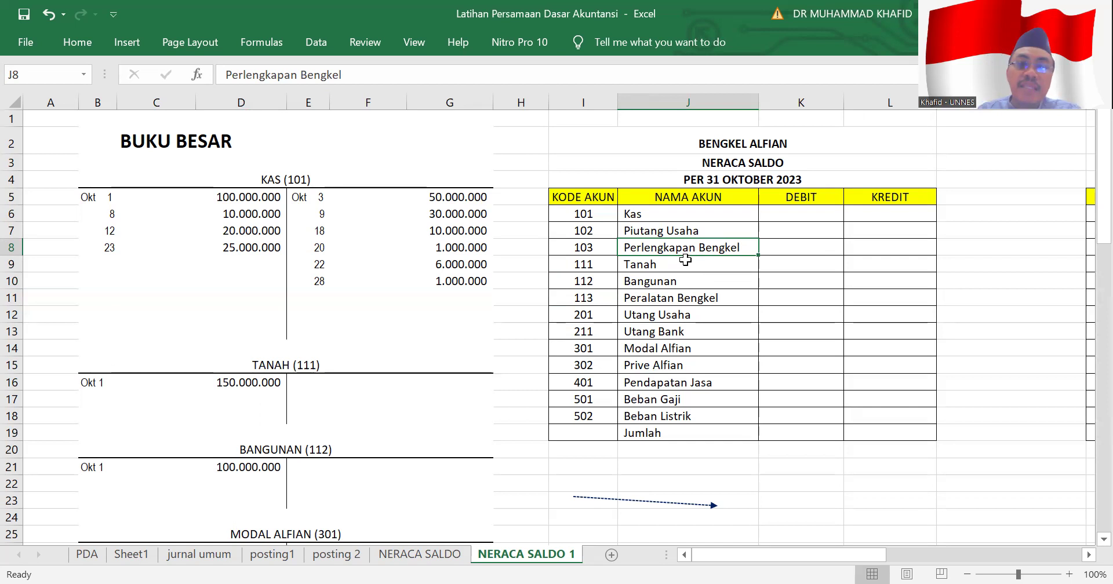
{"action": "left_click", "coordinate": [665, 301]}
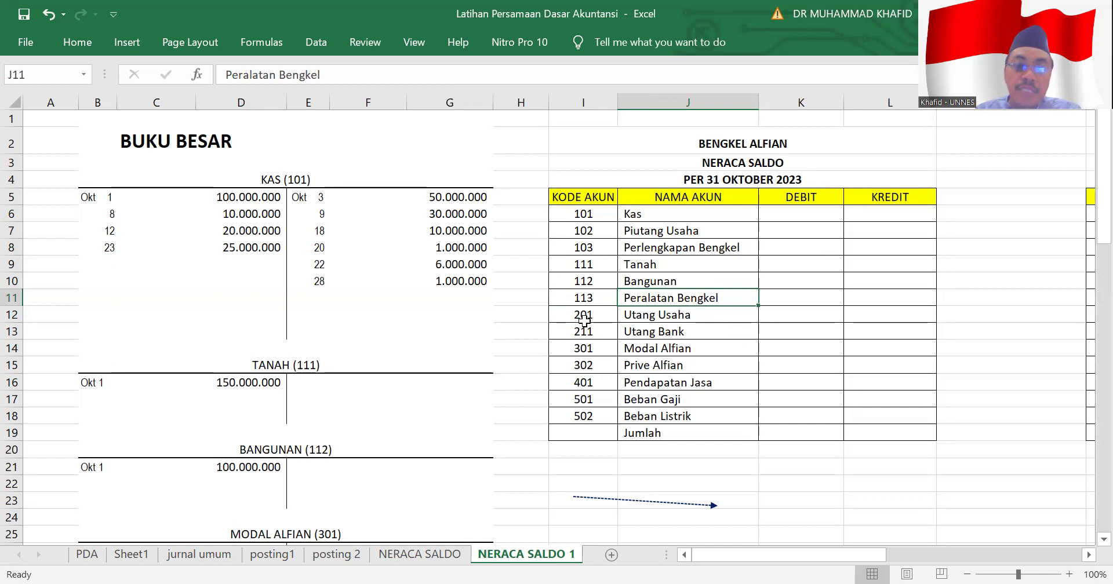
{"action": "left_click_drag", "start_coordinate": [564, 315], "coordinate": [556, 336]}
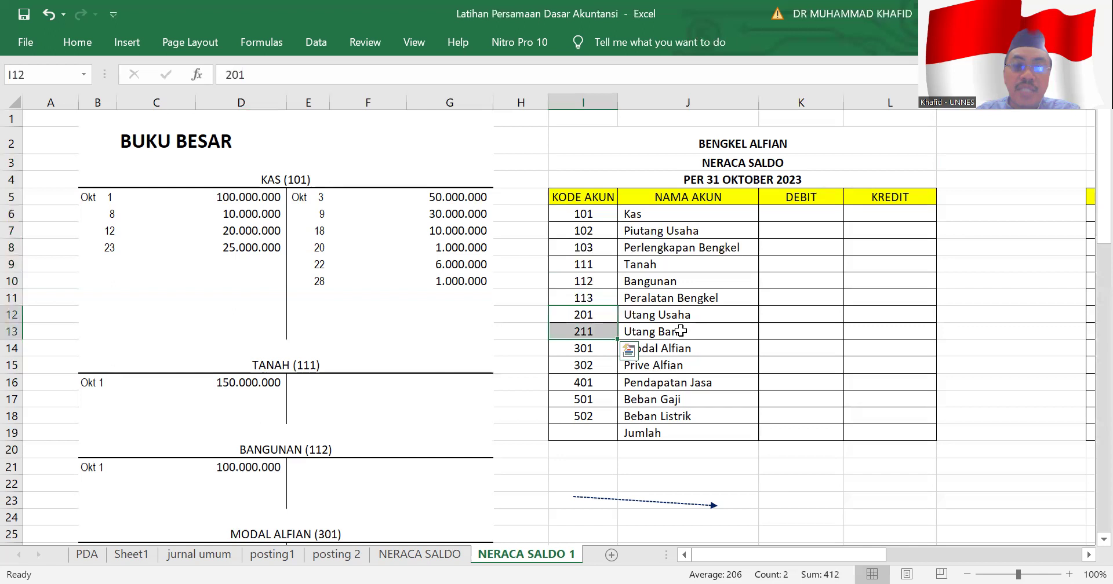
{"action": "left_click", "coordinate": [557, 346]}
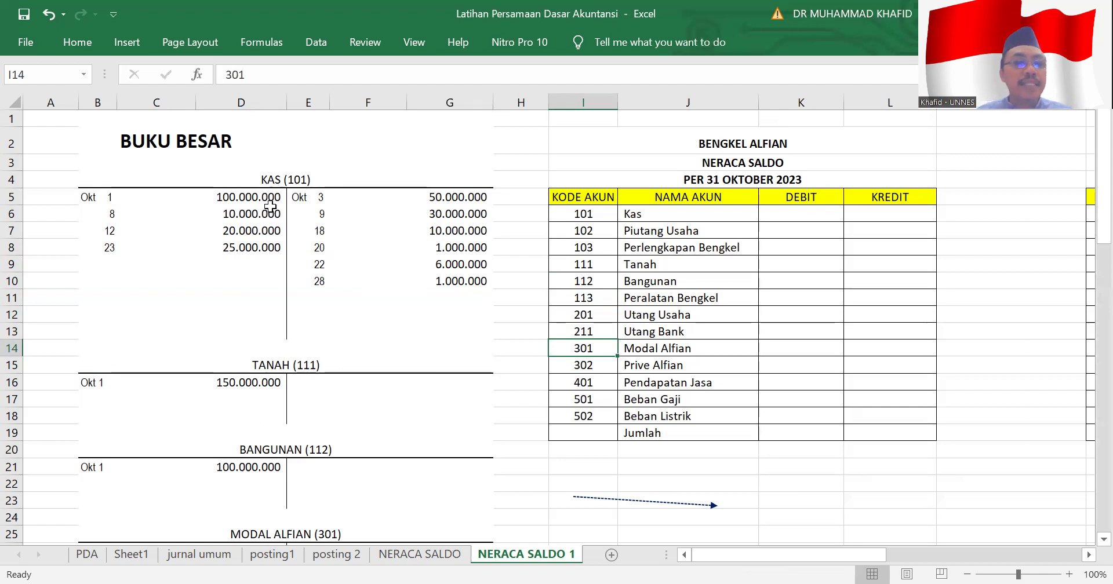
Add a bottom border under the last debit amount of the Kas account in D8.
{"action": "left_click", "coordinate": [248, 246]}
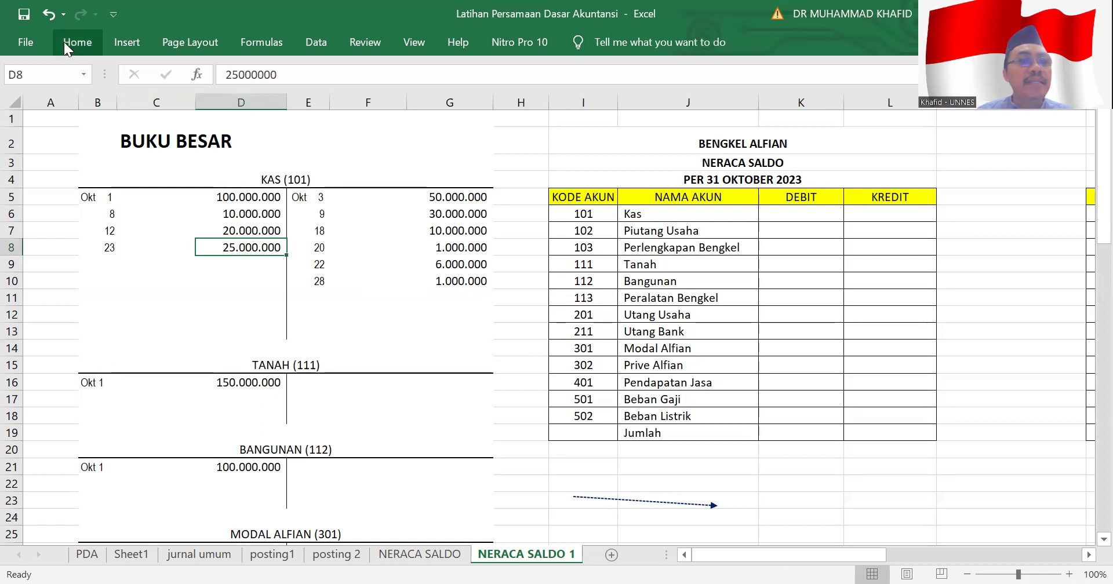
{"action": "left_click", "coordinate": [93, 54]}
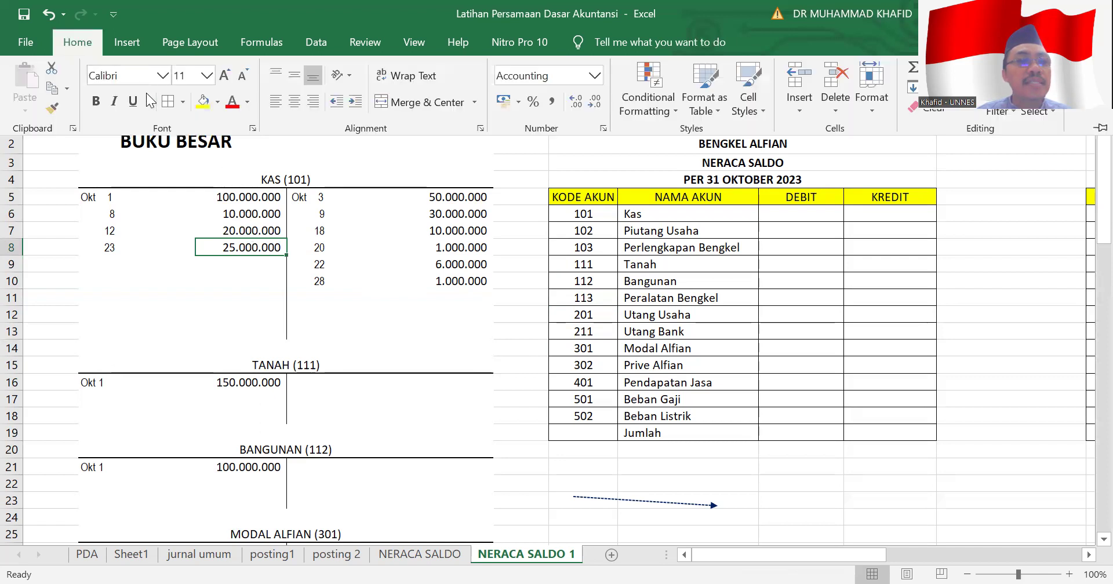
{"action": "left_click", "coordinate": [183, 102]}
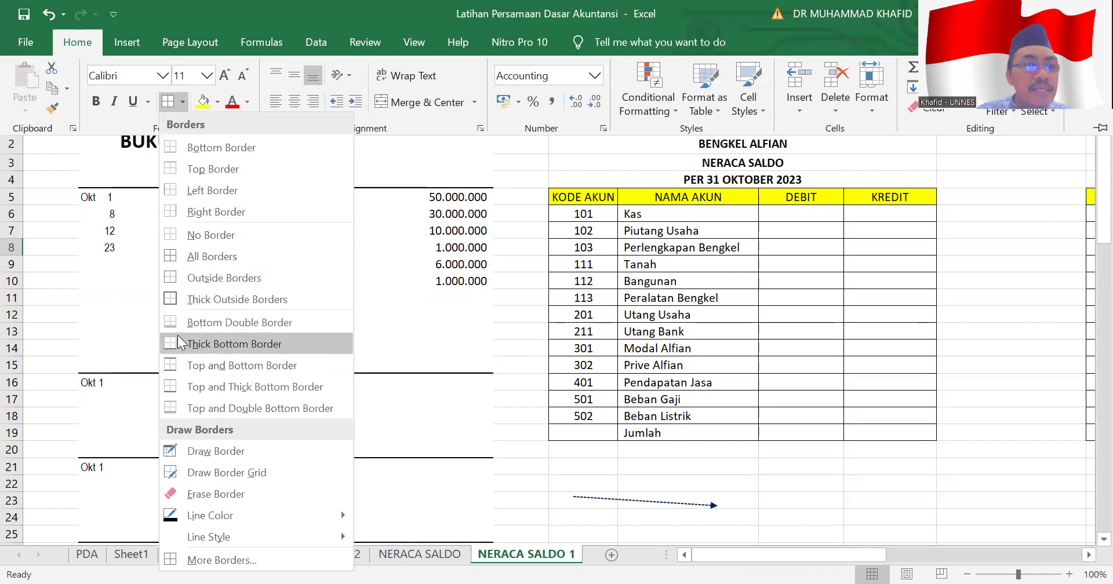
{"action": "left_click", "coordinate": [206, 146]}
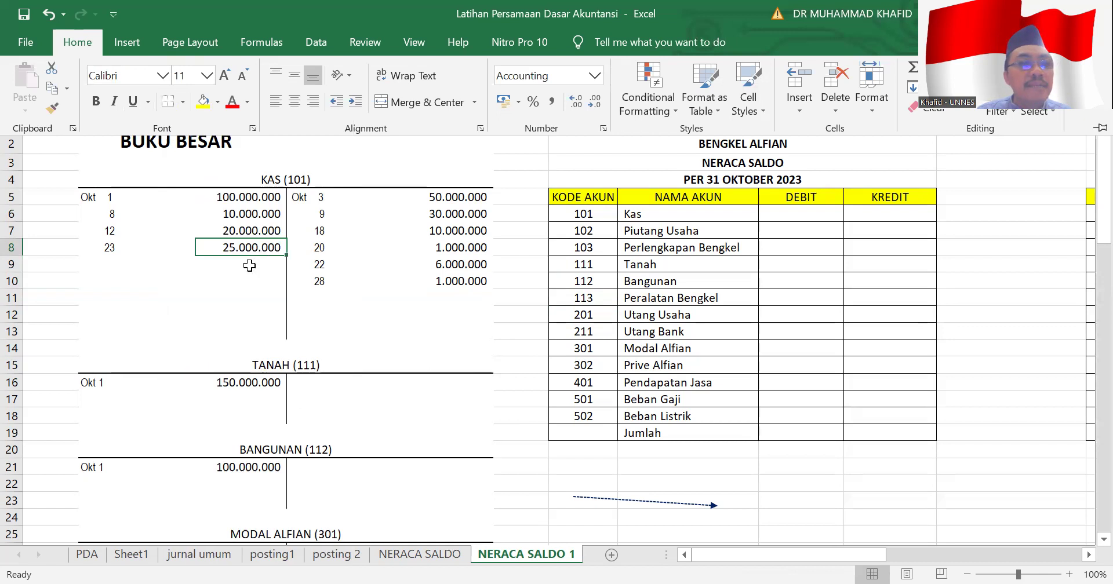
Total the Kas account's debit amounts D5:D8 in D9 with a SUM formula.
{"action": "left_click", "coordinate": [250, 263]}
{"action": "type", "text": "="}
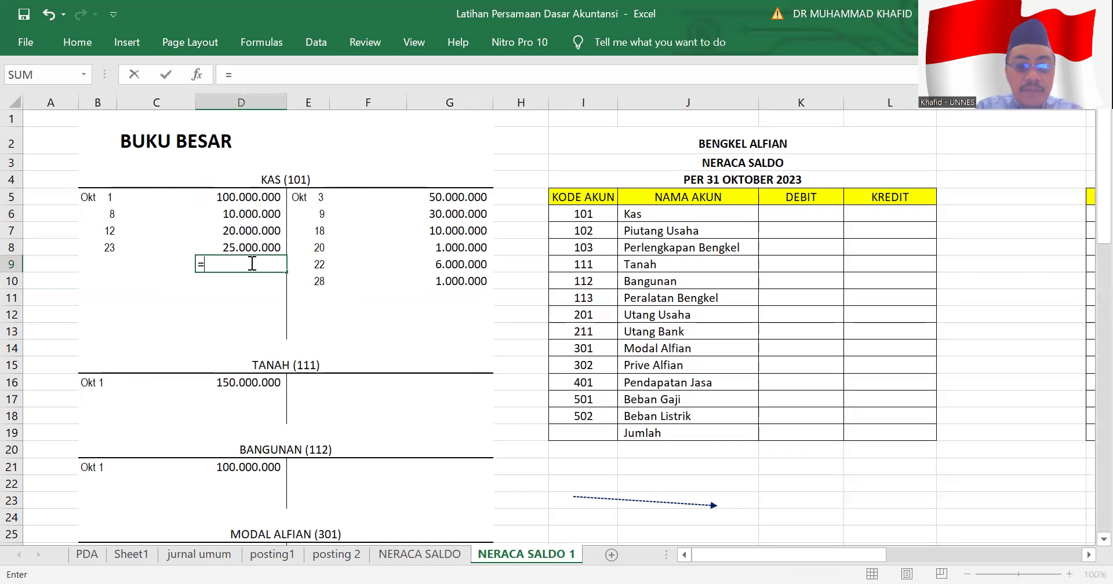
{"action": "type", "text": "SUM("}
{"action": "key", "text": "Up"}
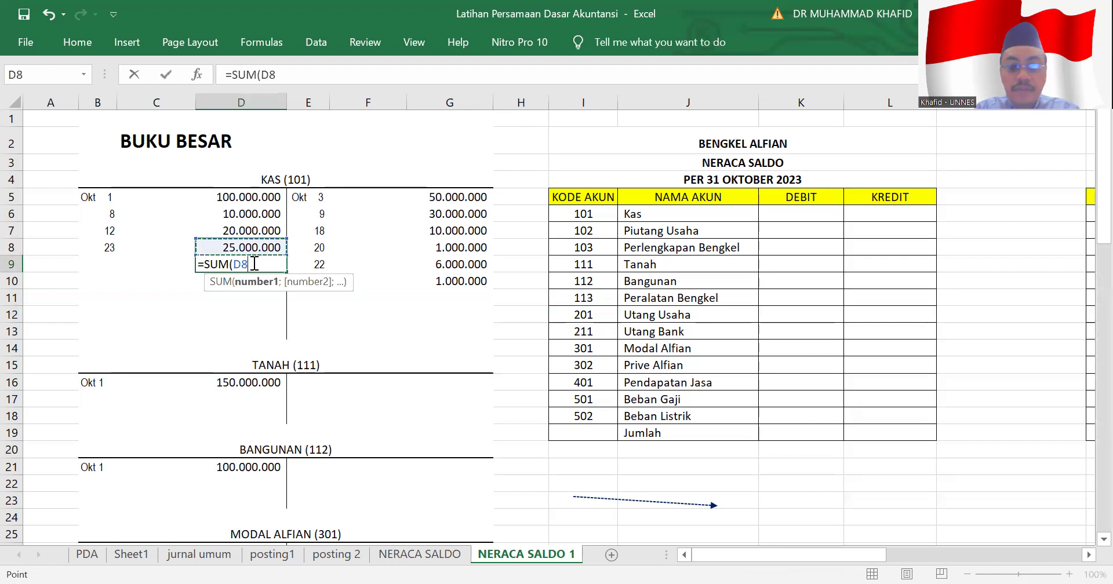
{"action": "key", "text": "shift+Up"}
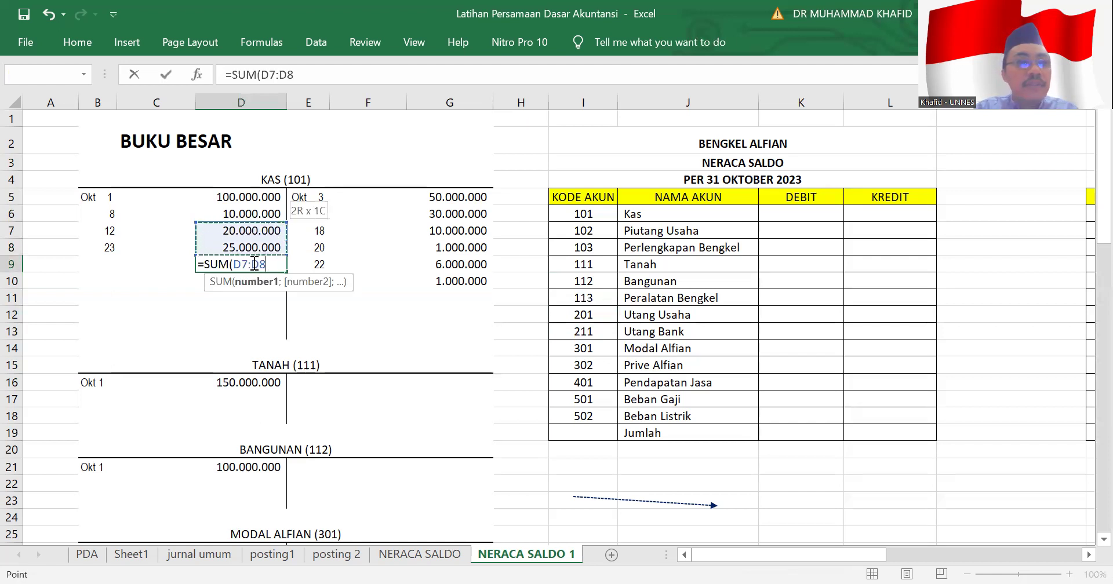
{"action": "key", "text": "Return"}
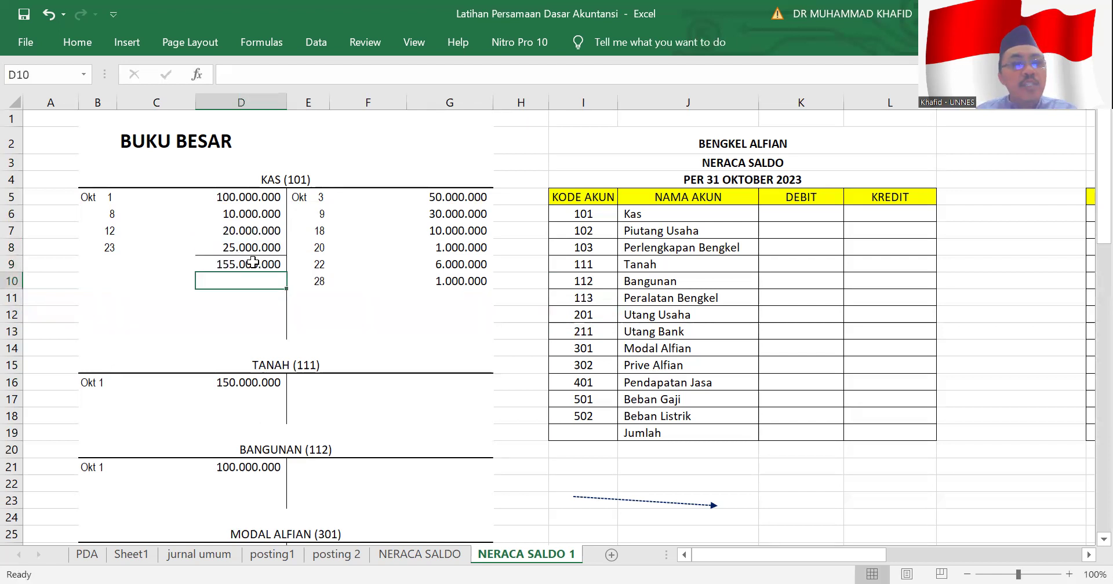
Total the Kas account's credit amounts G5:G10 in G11 with SUM and add a bottom border under G10.
{"action": "left_click", "coordinate": [450, 280]}
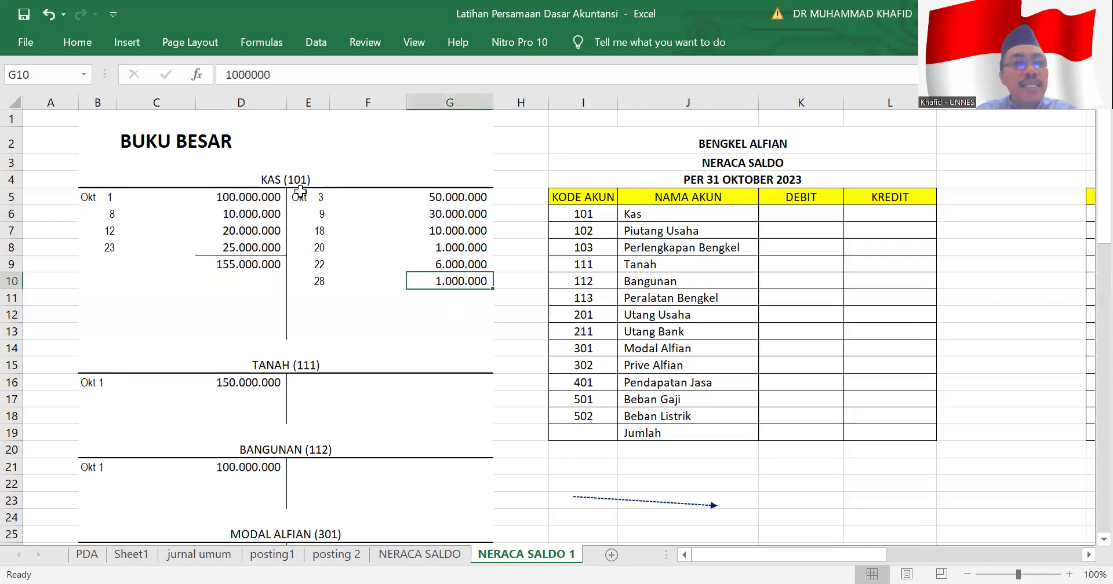
{"action": "left_click", "coordinate": [92, 49]}
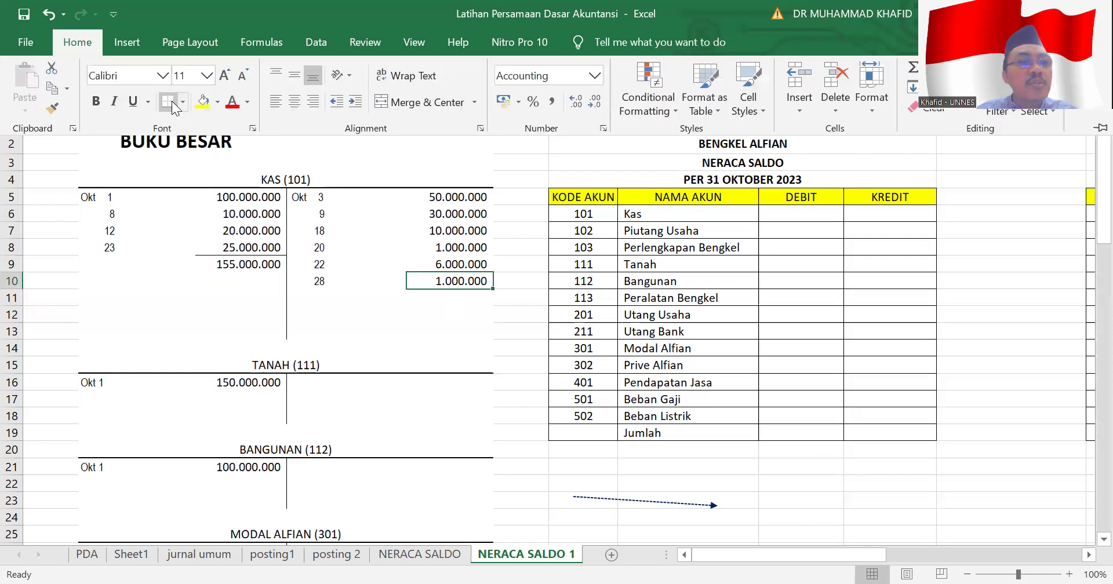
{"action": "left_click", "coordinate": [444, 299]}
{"action": "type", "text": "="}
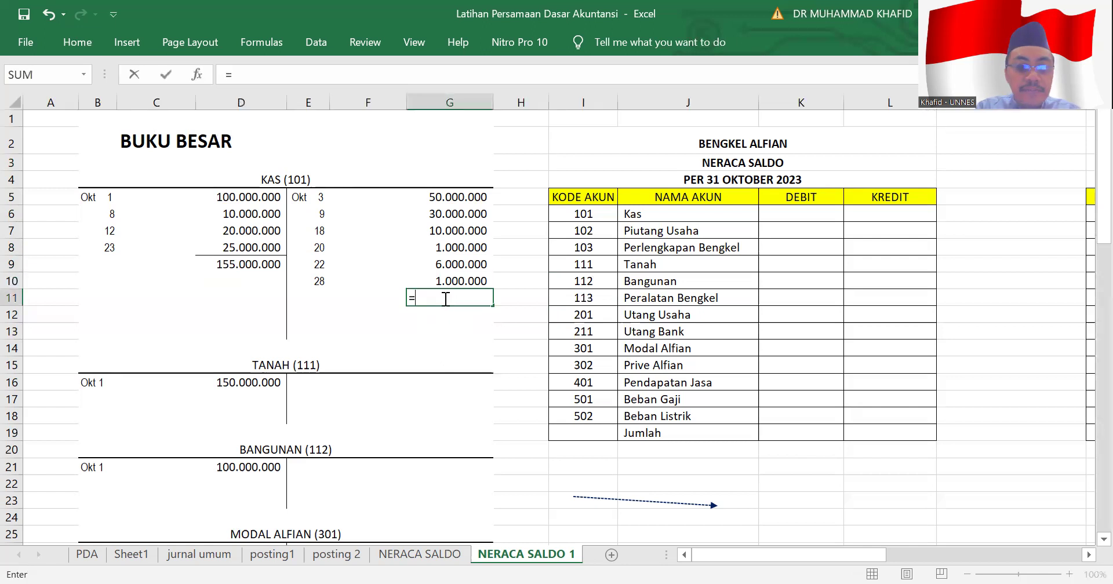
{"action": "type", "text": "SUM("}
{"action": "key", "text": "Up"}
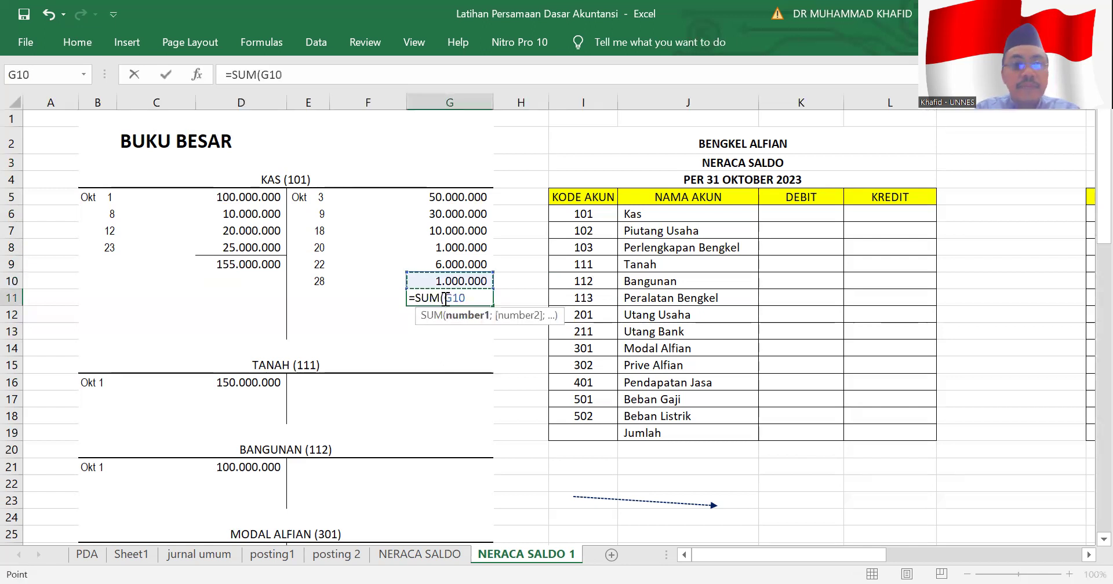
{"action": "key", "text": "shift+Up"}
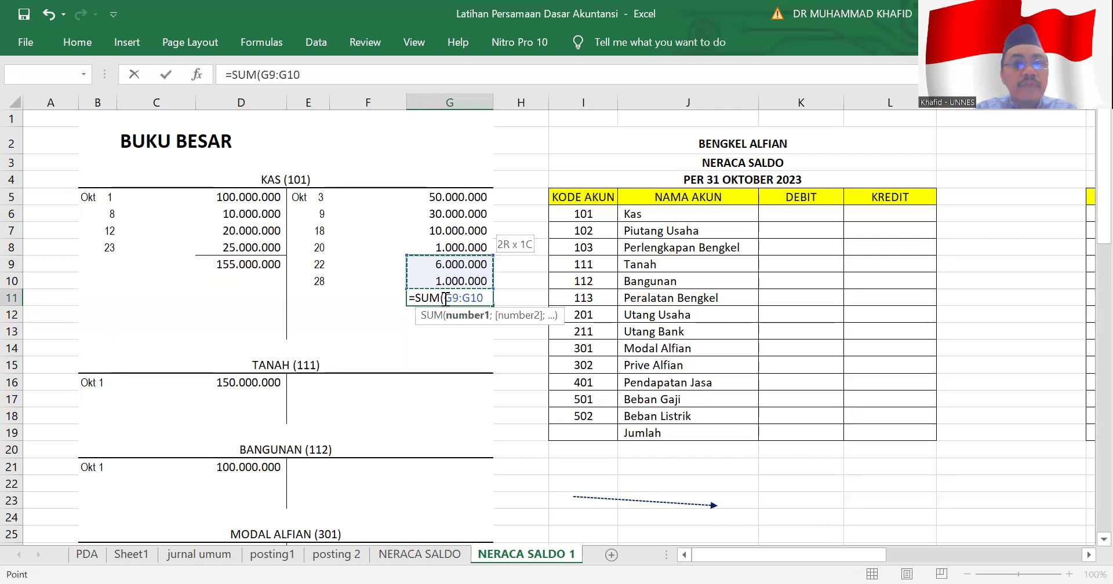
{"action": "key", "text": "shift+Up"}
{"action": "key", "text": "shift+Up"}
{"action": "key", "text": "shift+Up"}
{"action": "key", "text": "shift+Up"}
{"action": "key", "text": "shift+Return"}
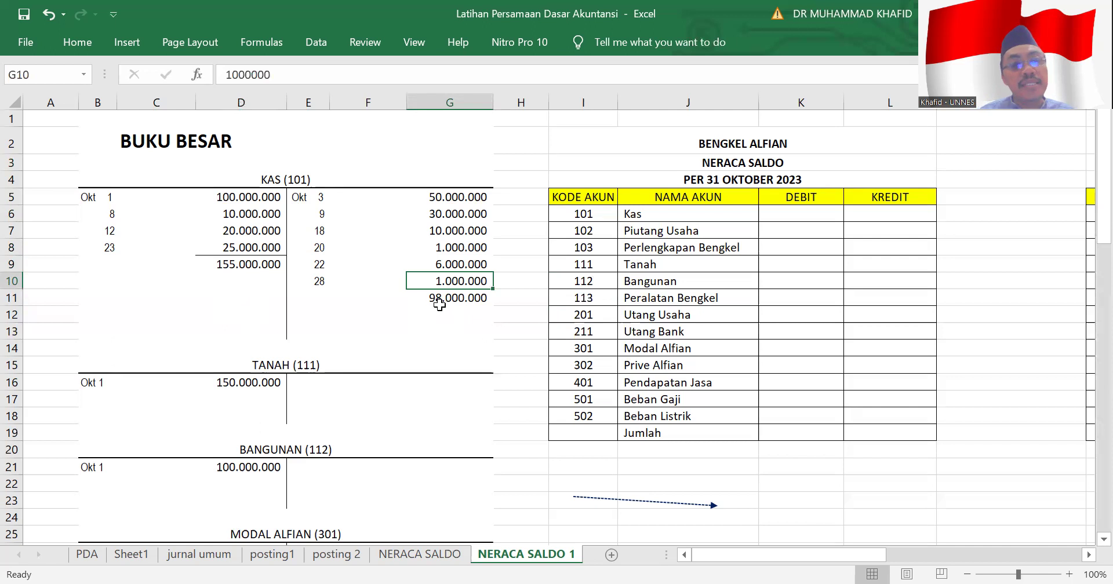
Enter the label "Saldo" in C11 on the debit side of the Kas account.
{"action": "left_click", "coordinate": [156, 292]}
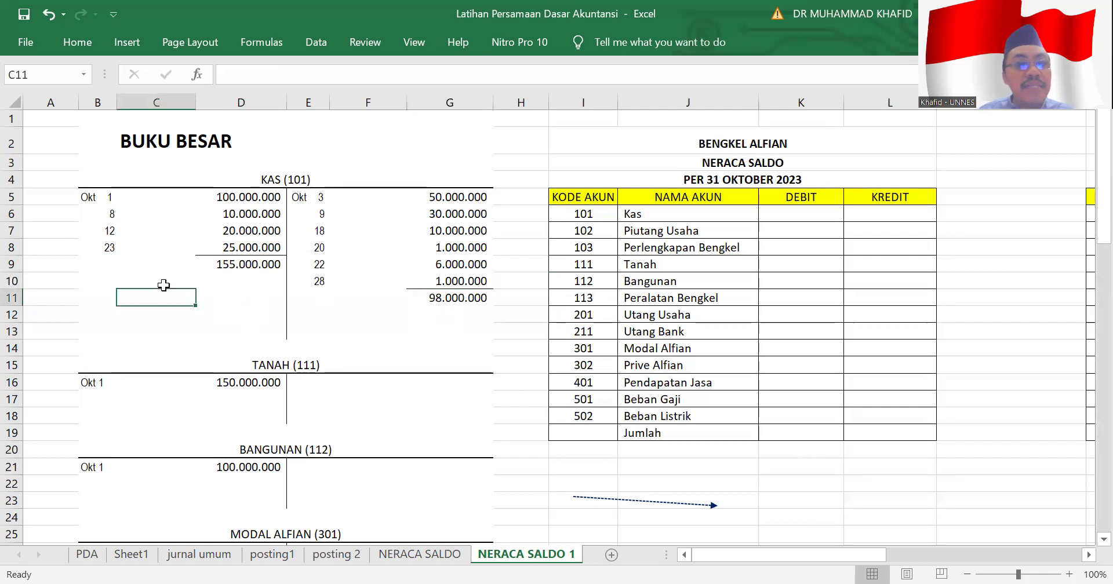
{"action": "type", "text": "sAL"}
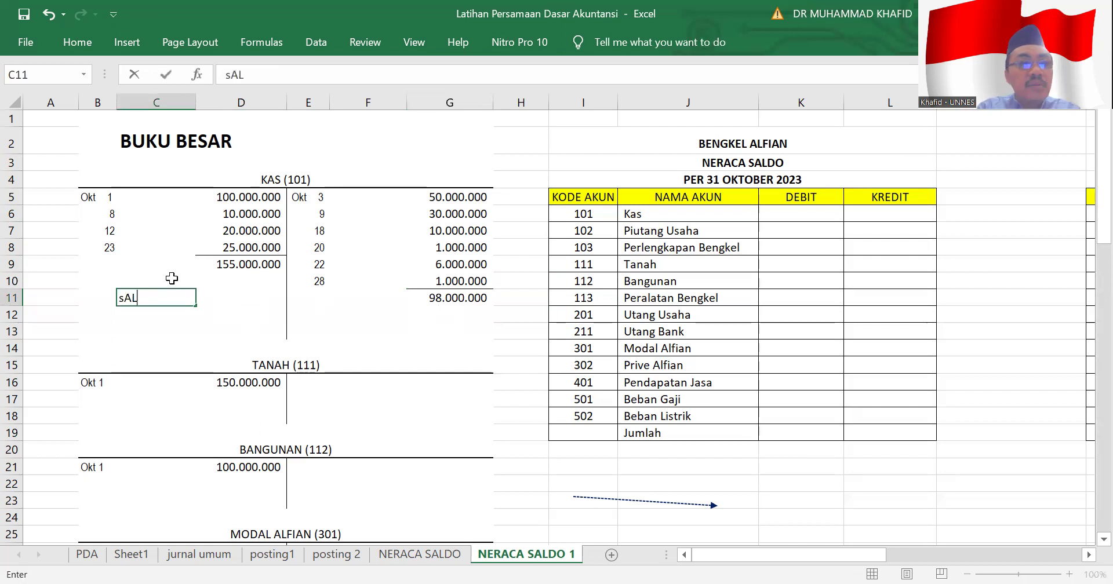
{"action": "type", "text": "DO"}
{"action": "key", "text": "Tab"}
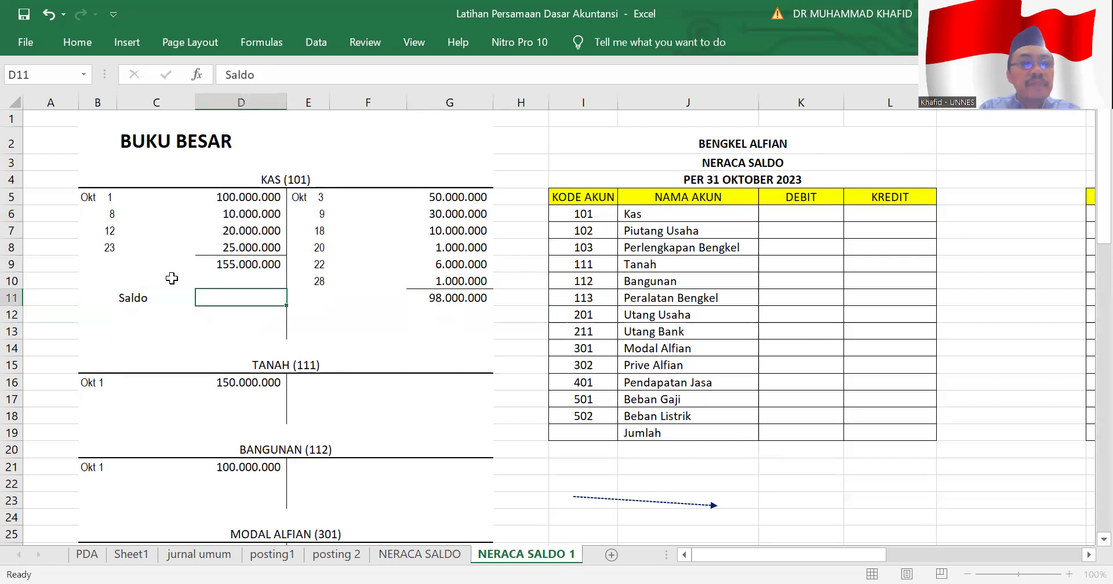
Calculate the Kas balance in D11 by subtracting the credit total in G11 from the debit total in D9.
{"action": "type", "text": "="}
{"action": "key", "text": "Up"}
{"action": "key", "text": "Up"}
{"action": "type", "text": "-"}
{"action": "key", "text": "Right"}
{"action": "key", "text": "Right"}
{"action": "key", "text": "Right"}
{"action": "key", "text": "Return"}
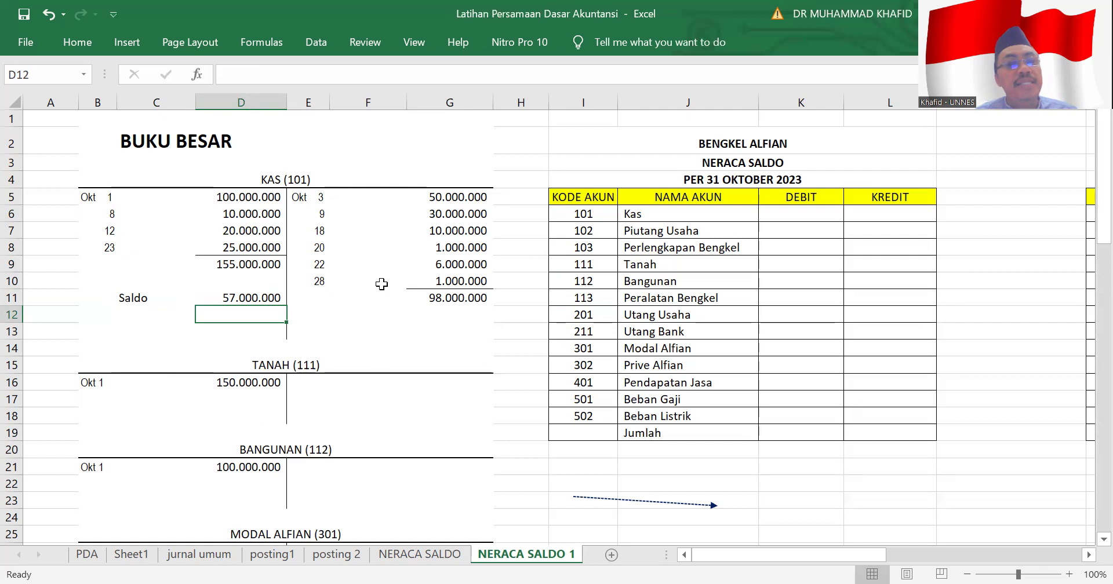
Move the dotted arrow to start at the KAS (101) heading and extend its tip to account code 101 in the trial balance.
{"action": "left_click", "coordinate": [644, 502]}
{"action": "mouse_move", "coordinate": [643, 502]}
{"action": "left_mouse_down"}
{"action": "mouse_move", "coordinate": [507, 258]}
{"action": "mouse_move", "coordinate": [417, 191]}
{"action": "mouse_move", "coordinate": [384, 191]}
{"action": "left_mouse_up"}
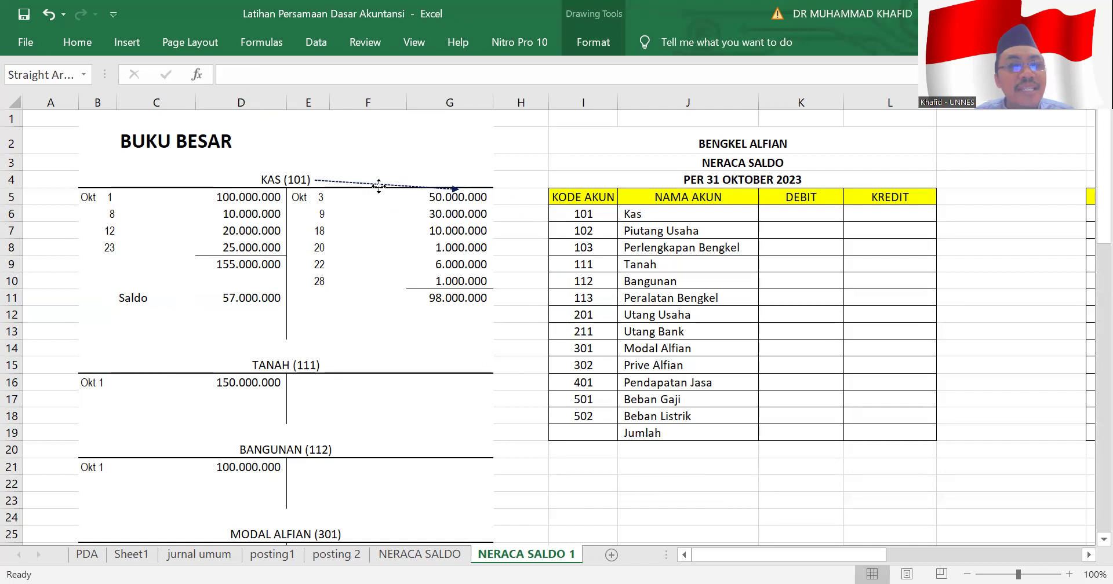
{"action": "left_click_drag", "start_coordinate": [461, 194], "coordinate": [558, 214]}
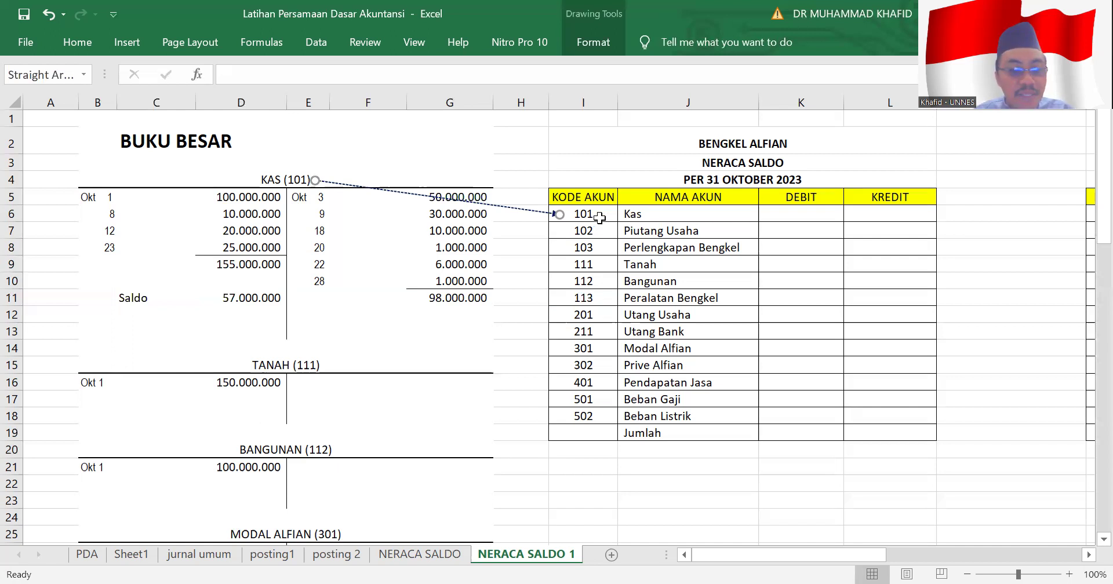
Duplicate the dotted arrow and make the copy run from the Kas balance in D11 to the Kas debit cell K6.
{"action": "key", "text": "ctrl+c"}
{"action": "key", "text": "ctrl+v"}
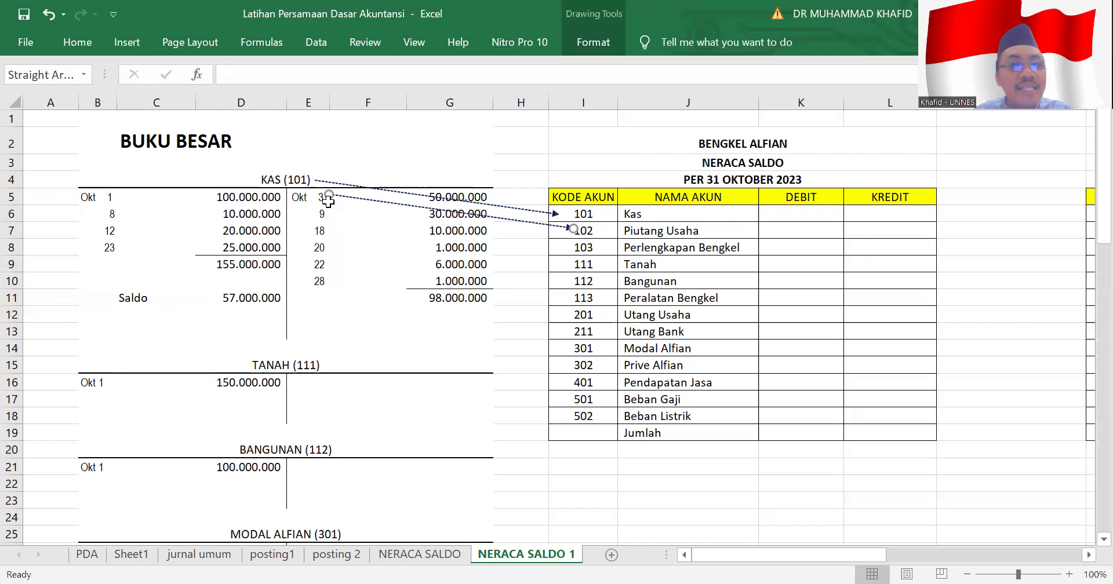
{"action": "left_click_drag", "start_coordinate": [328, 198], "coordinate": [283, 296]}
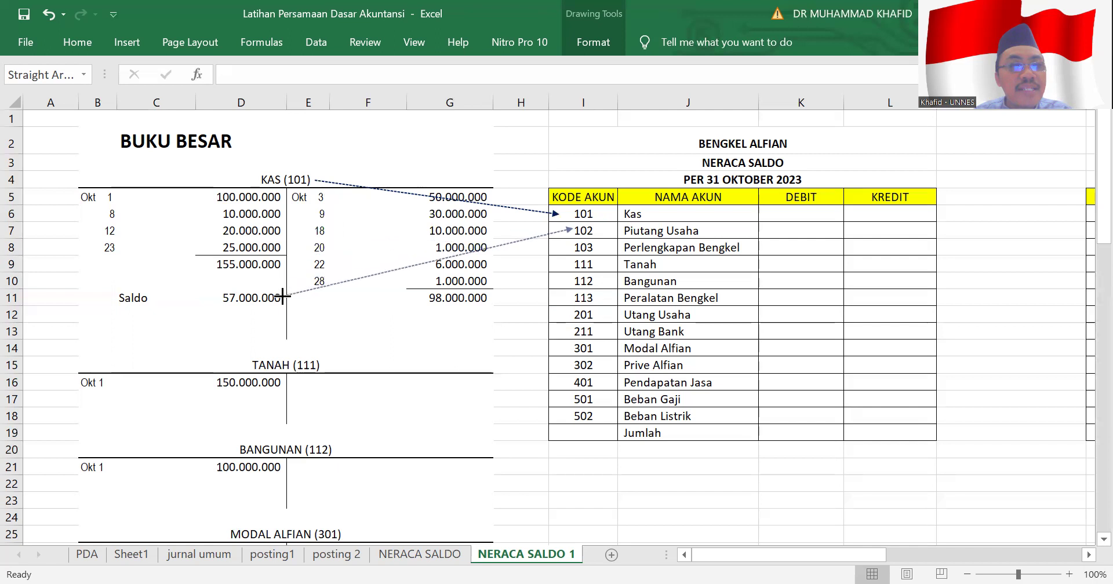
{"action": "left_click_drag", "start_coordinate": [573, 230], "coordinate": [759, 213]}
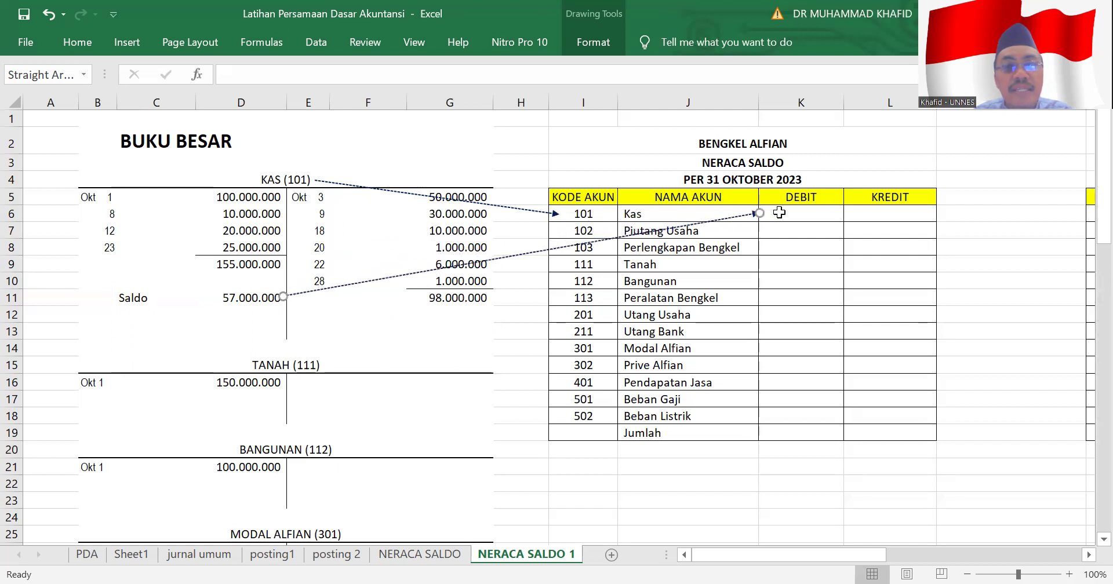
Enter 57.000.000 as the debit balance of Kas in K6 of the trial balance.
{"action": "left_click", "coordinate": [804, 213]}
{"action": "type", "text": "5"}
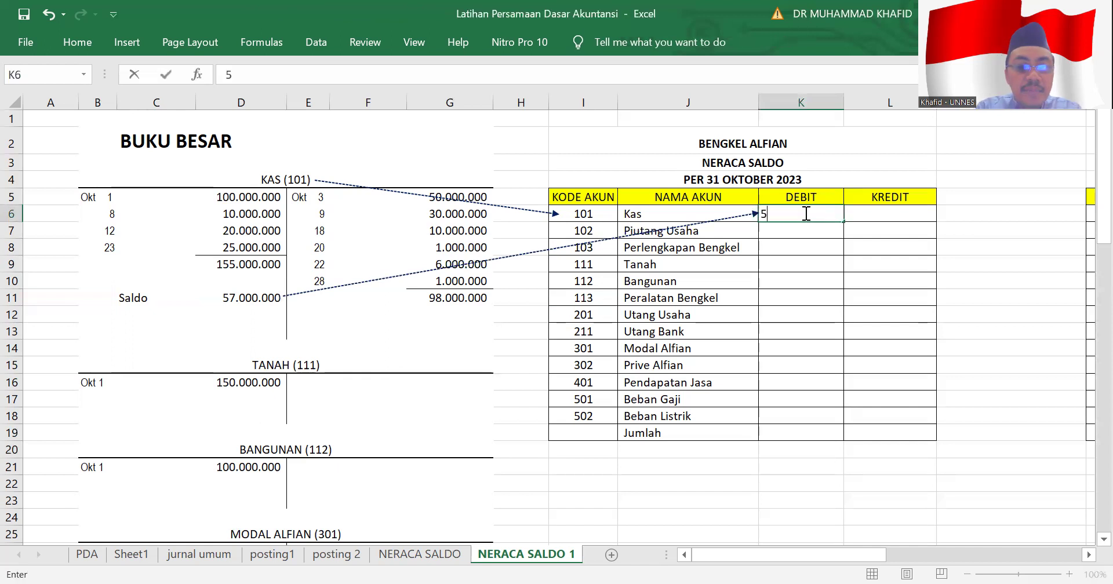
{"action": "type", "text": "7.000.000"}
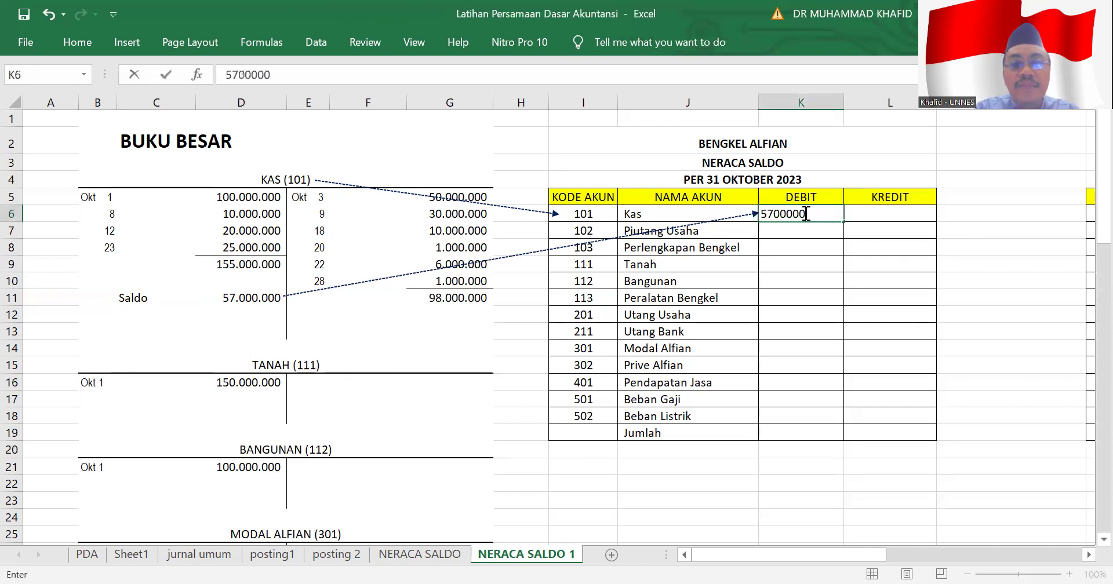
{"action": "key", "text": "Return"}
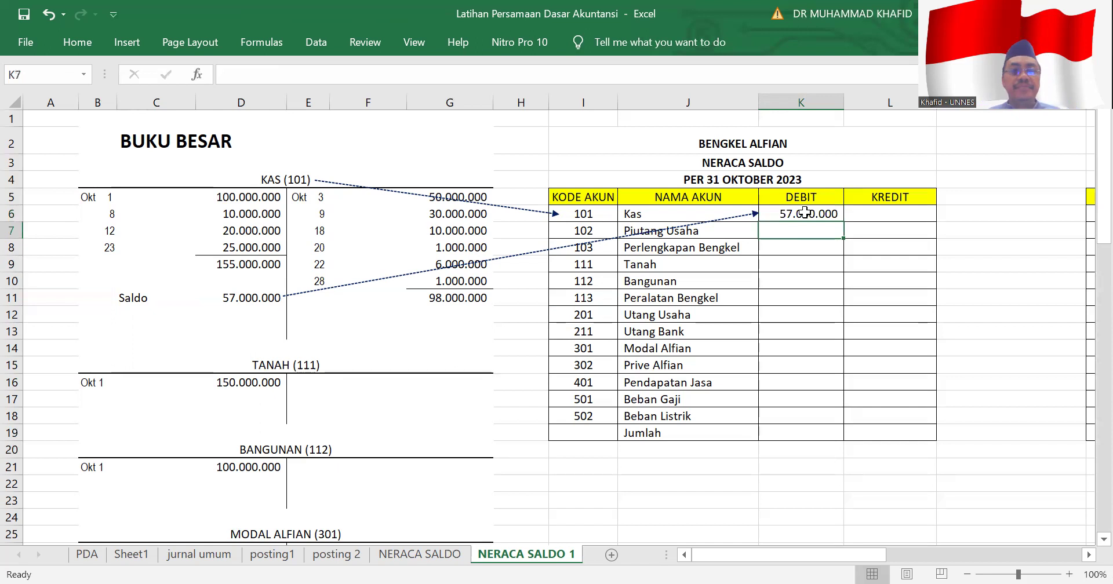
Enter the Tanah account's ledger amount of 150.000.000 as its debit balance in K9.
{"action": "left_click", "coordinate": [220, 382]}
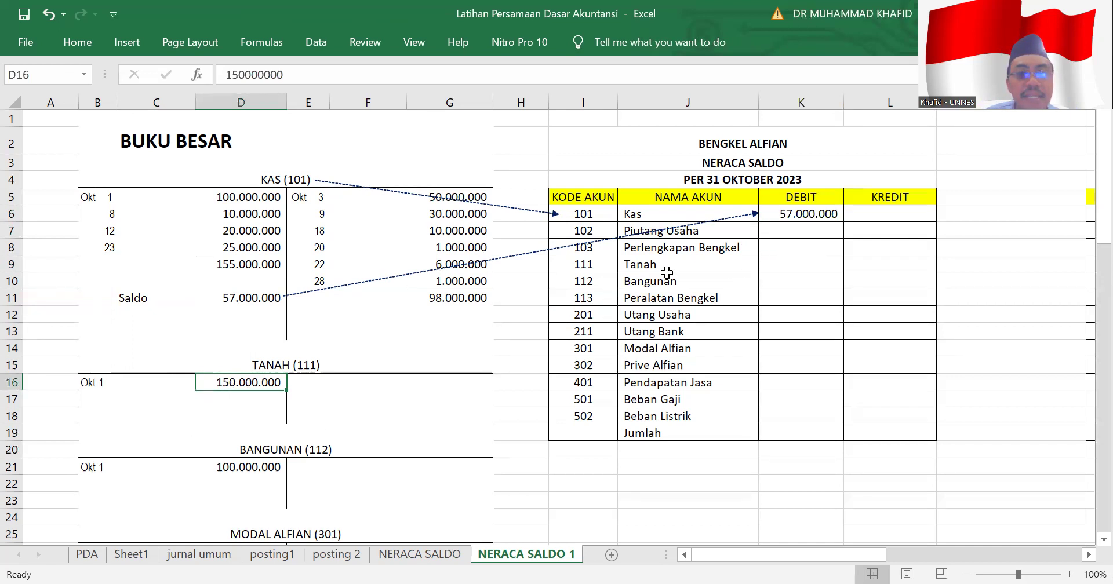
{"action": "left_click", "coordinate": [787, 262]}
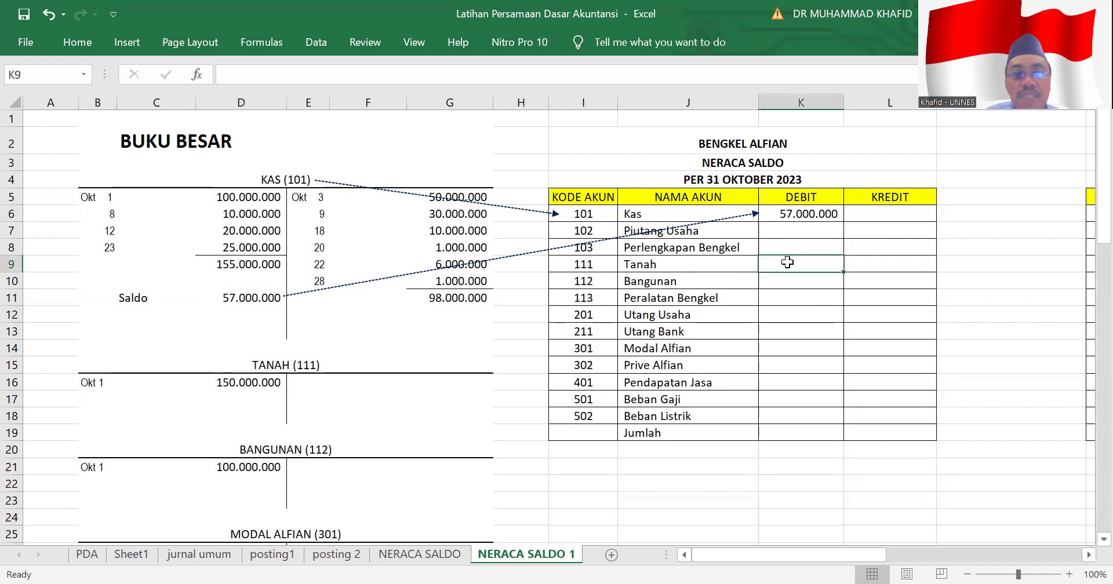
{"action": "type", "text": "150000000"}
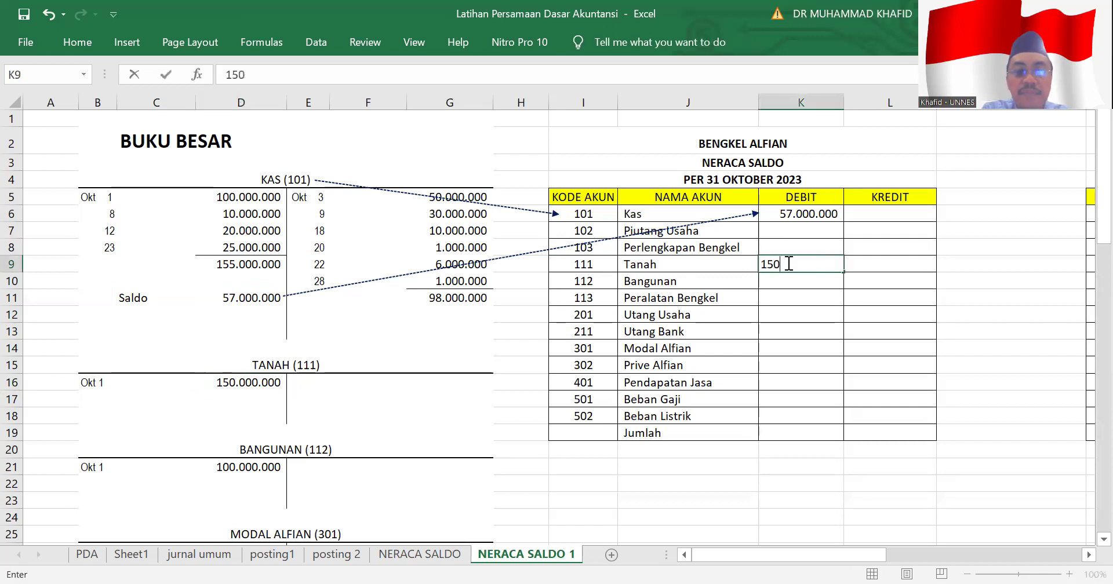
{"action": "key", "text": "Return"}
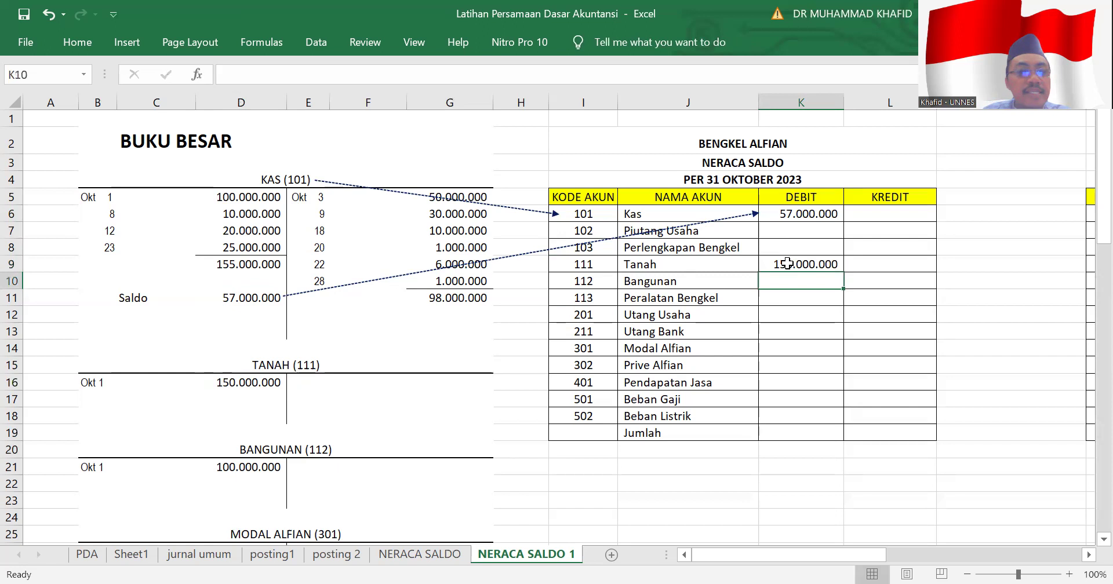
Enter the Bangunan account's ledger amount of 100.000.000 as its debit balance in K10.
{"action": "left_click", "coordinate": [245, 471]}
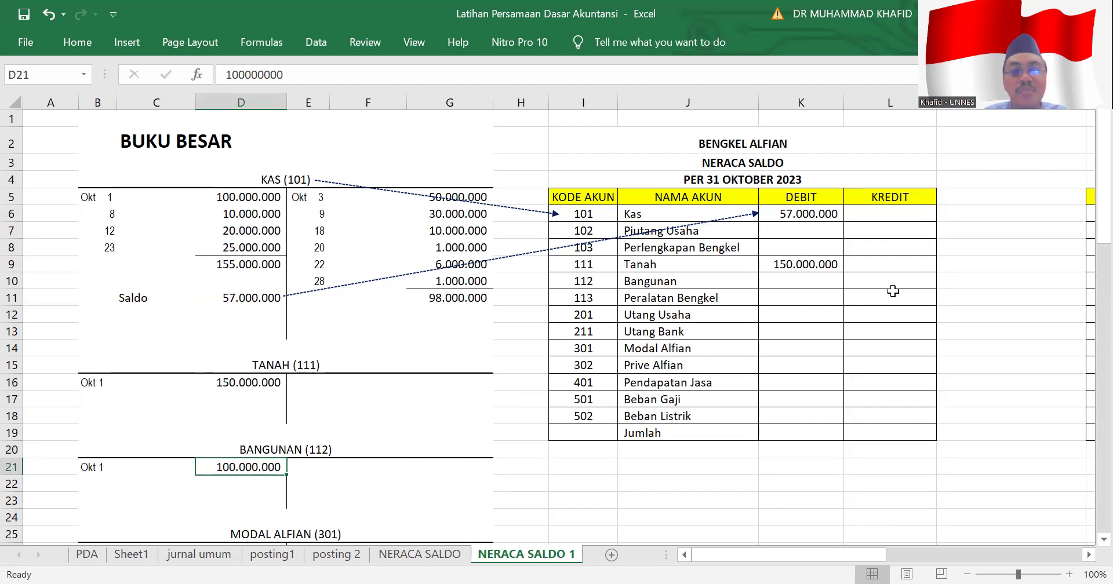
{"action": "left_click", "coordinate": [800, 280]}
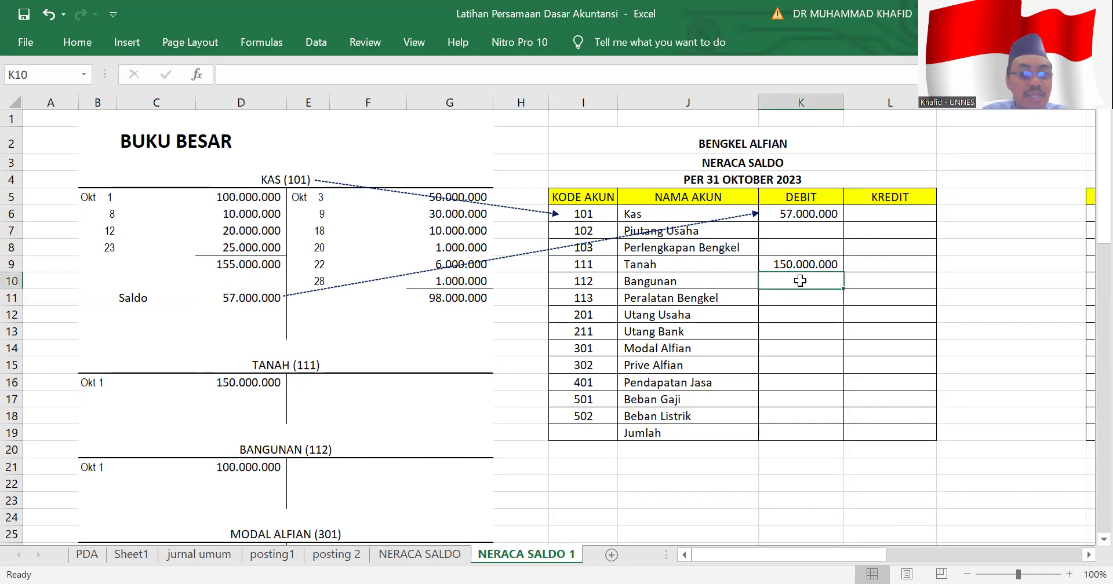
{"action": "type", "text": "100000000"}
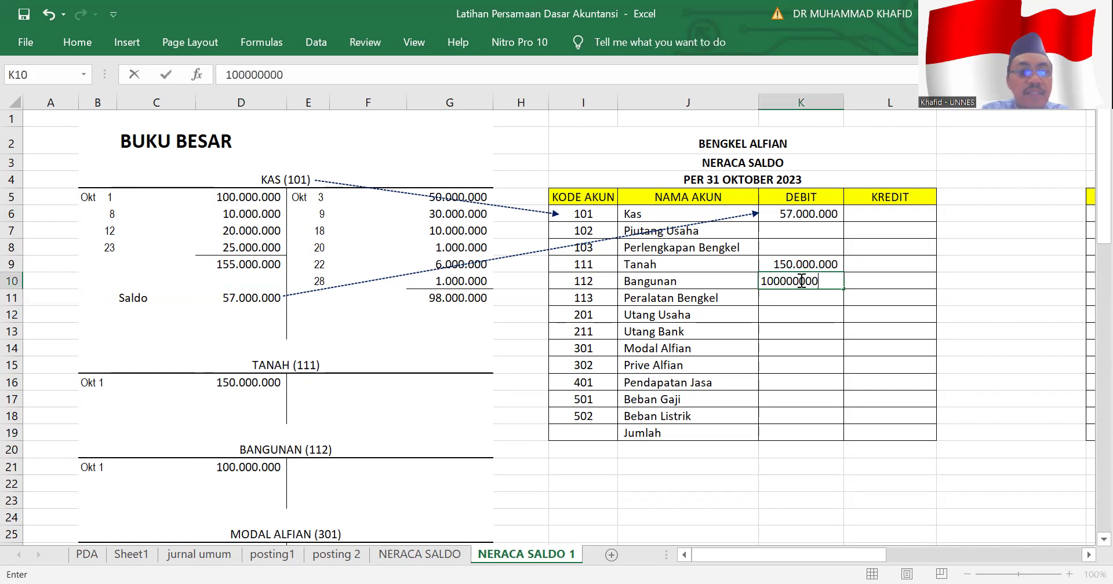
{"action": "key", "text": "Return"}
Enter the Modal Alfian account's ledger amount of 350.000.000 as its credit balance in L14.
{"action": "scroll", "coordinate": [386, 447], "scroll_direction": "down", "scroll_amount": 1}
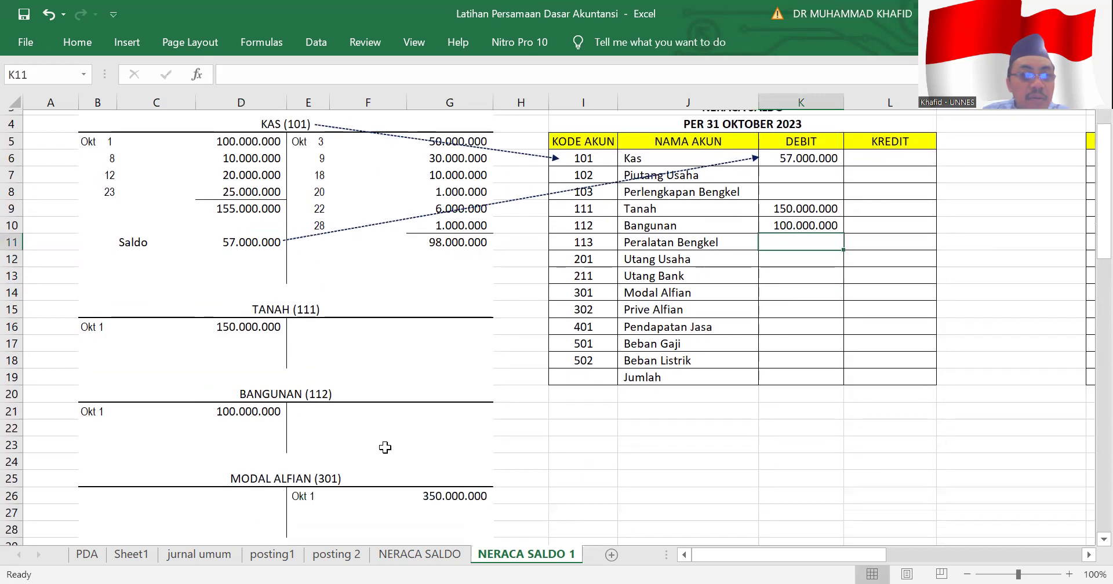
{"action": "left_click", "coordinate": [434, 494]}
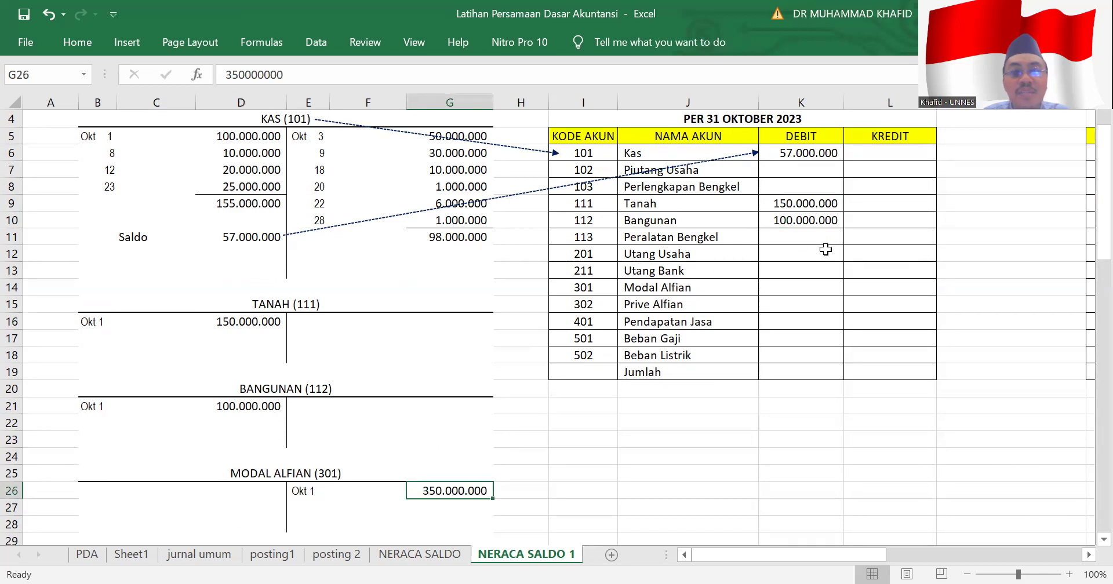
{"action": "left_click", "coordinate": [692, 283]}
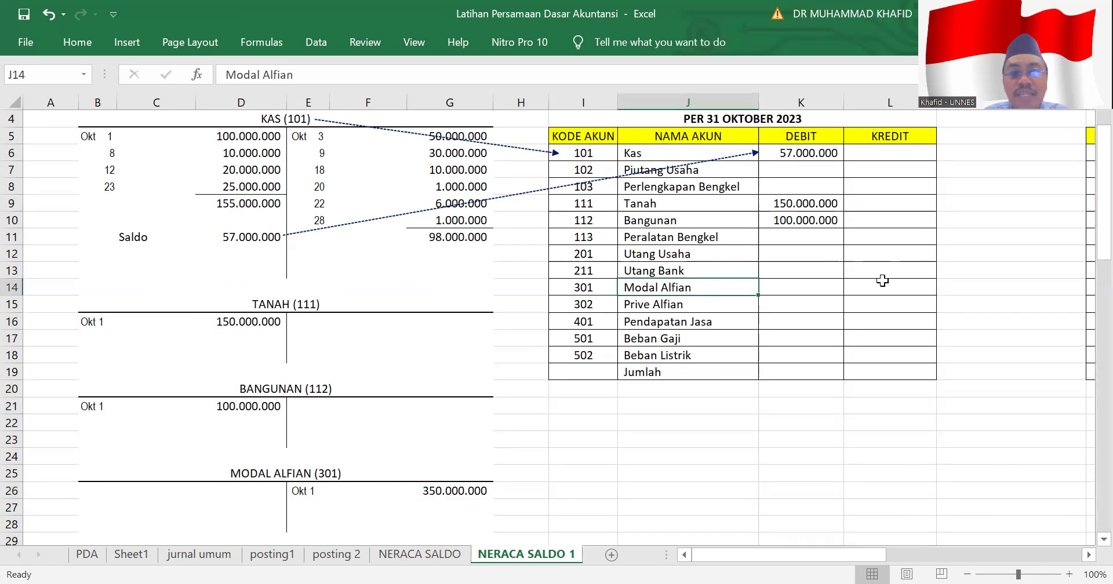
{"action": "left_click", "coordinate": [881, 281]}
{"action": "type", "text": "350000000"}
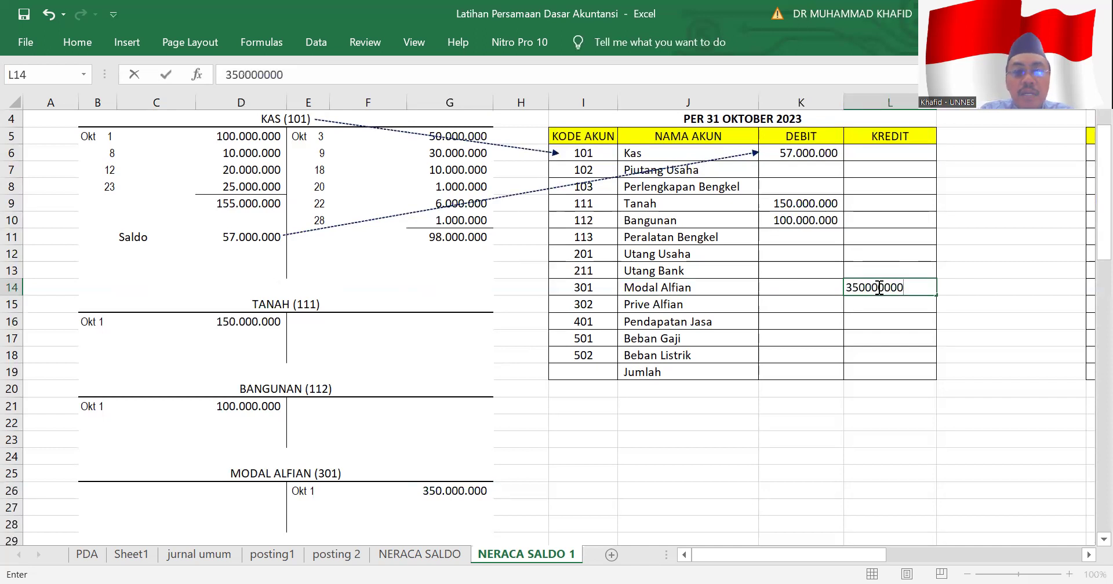
{"action": "key", "text": "Return"}
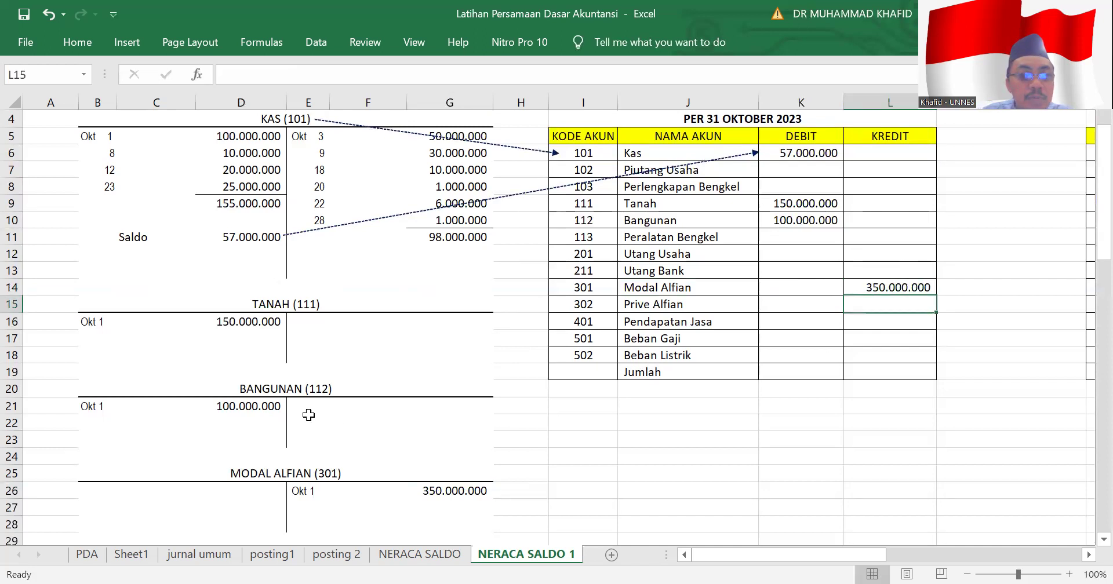
{"action": "scroll", "coordinate": [309, 415], "scroll_direction": "down", "scroll_amount": 2}
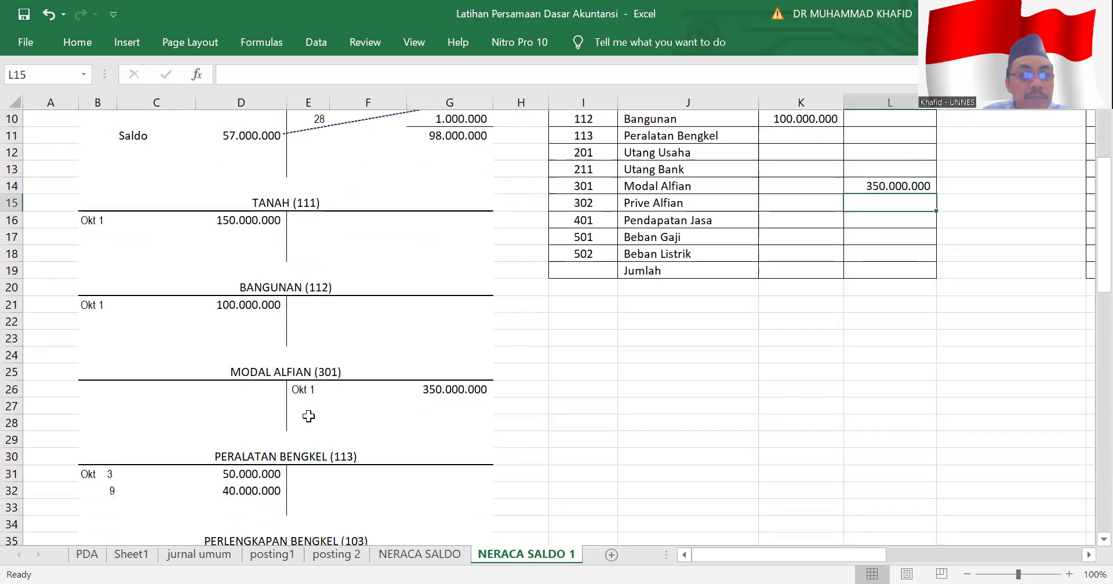
Enter the Peralatan Bengkel account's combined ledger amount of 90.000.000 as its debit balance in K11.
{"action": "scroll", "coordinate": [290, 437], "scroll_direction": "down", "scroll_amount": 1}
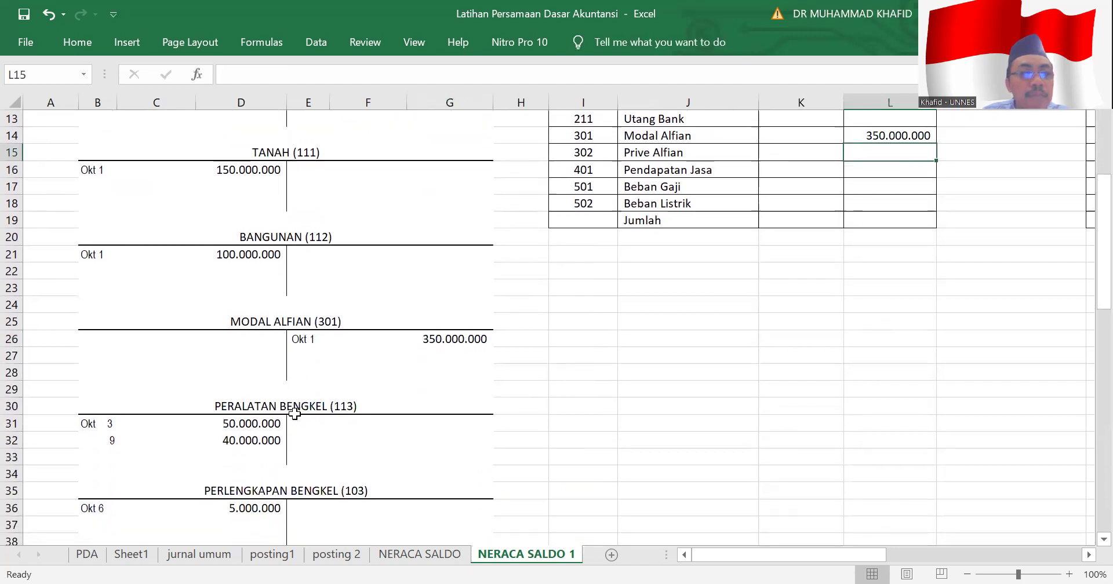
{"action": "left_click", "coordinate": [234, 458]}
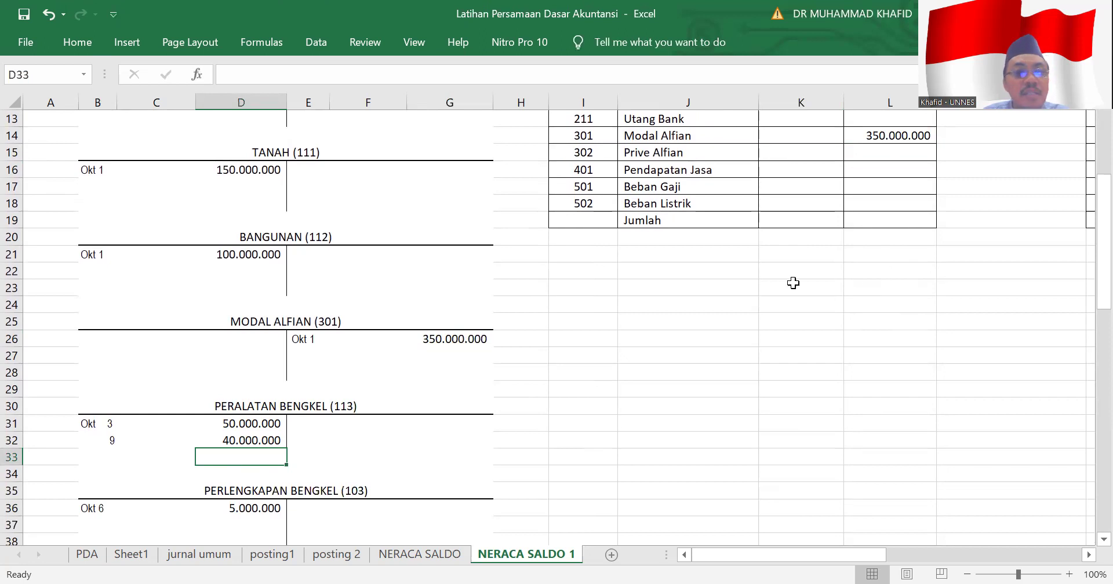
{"action": "scroll", "coordinate": [709, 290], "scroll_direction": "up", "scroll_amount": 3}
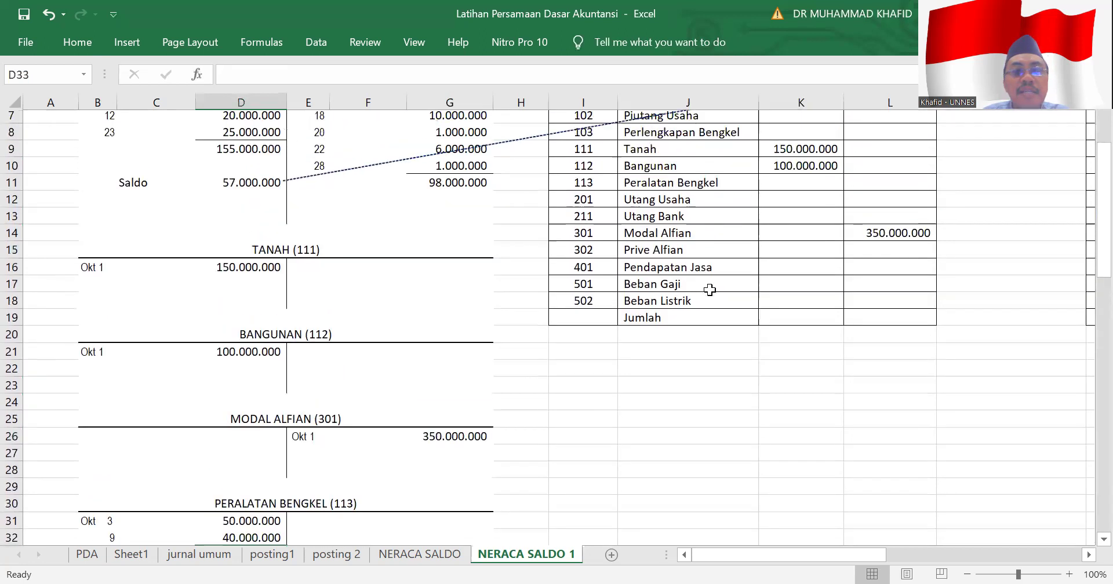
{"action": "left_click", "coordinate": [789, 238]}
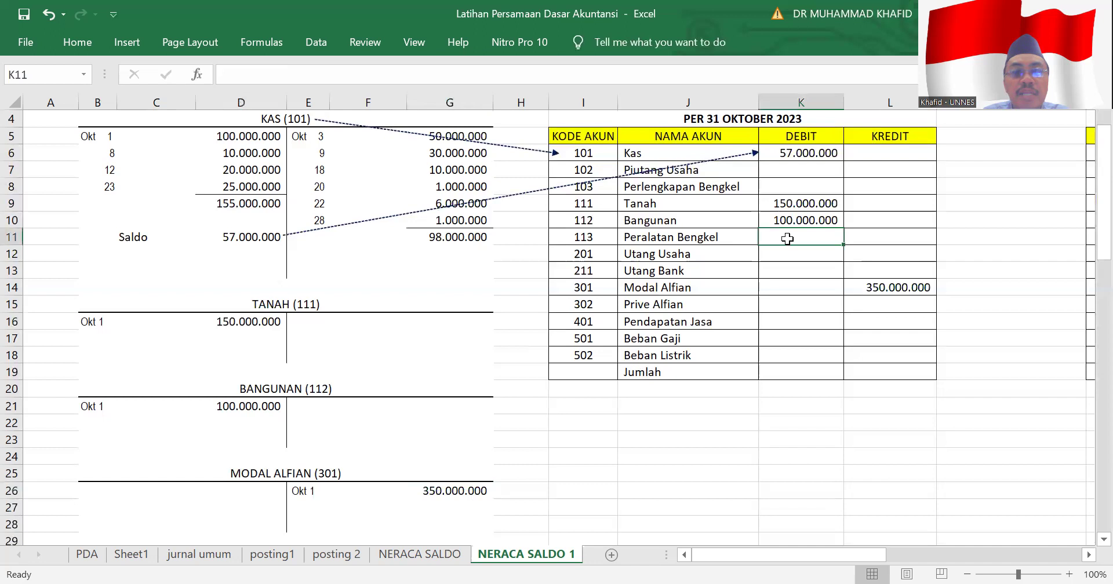
{"action": "type", "text": "90.000.000"}
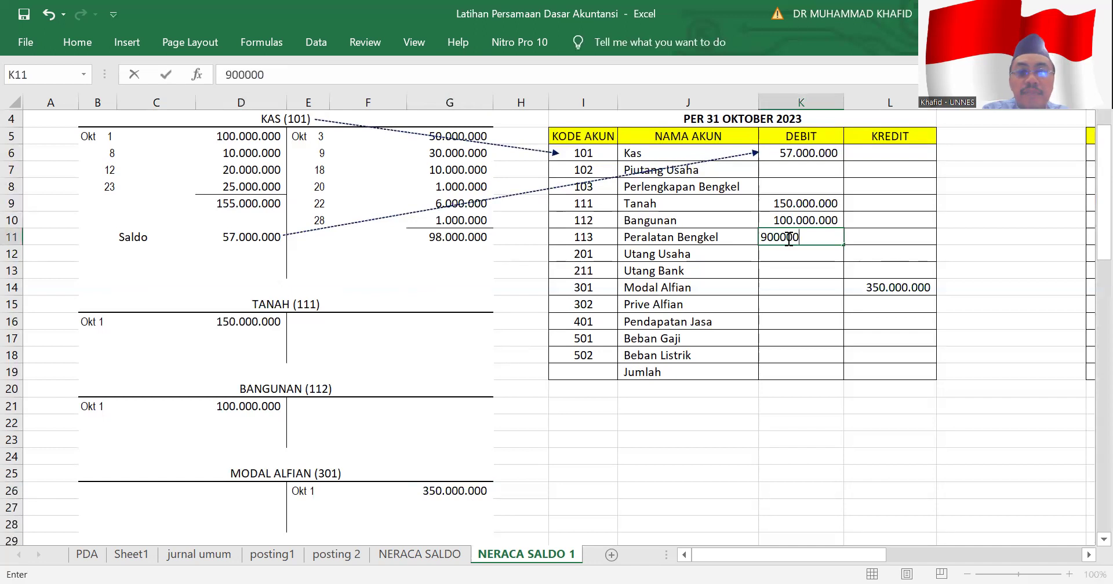
{"action": "key", "text": "Return"}
{"action": "scroll", "coordinate": [750, 222], "scroll_direction": "up", "scroll_amount": 1}
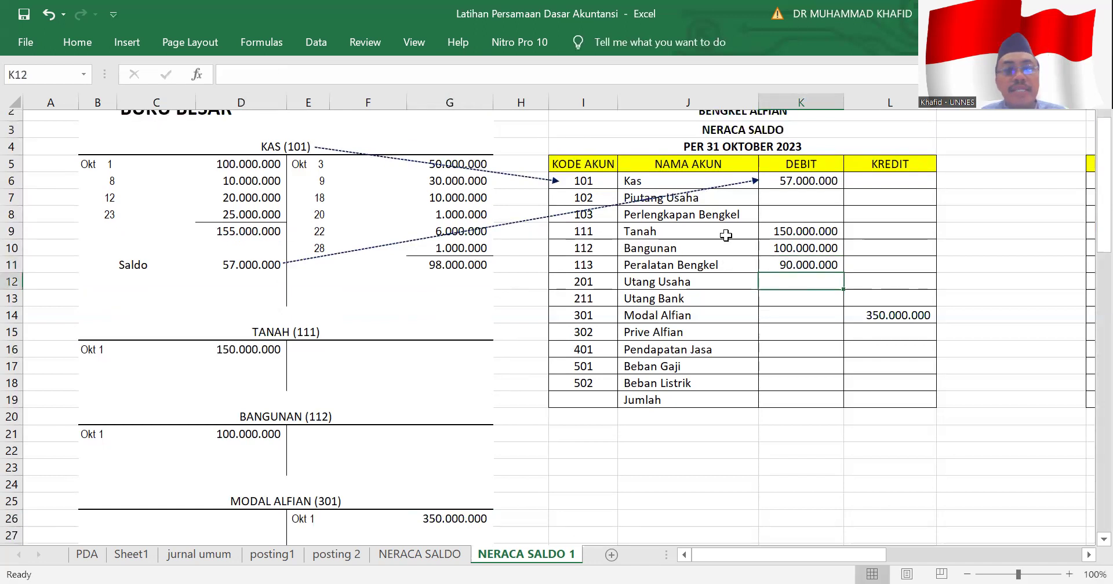
{"action": "scroll", "coordinate": [683, 254], "scroll_direction": "down", "scroll_amount": 1}
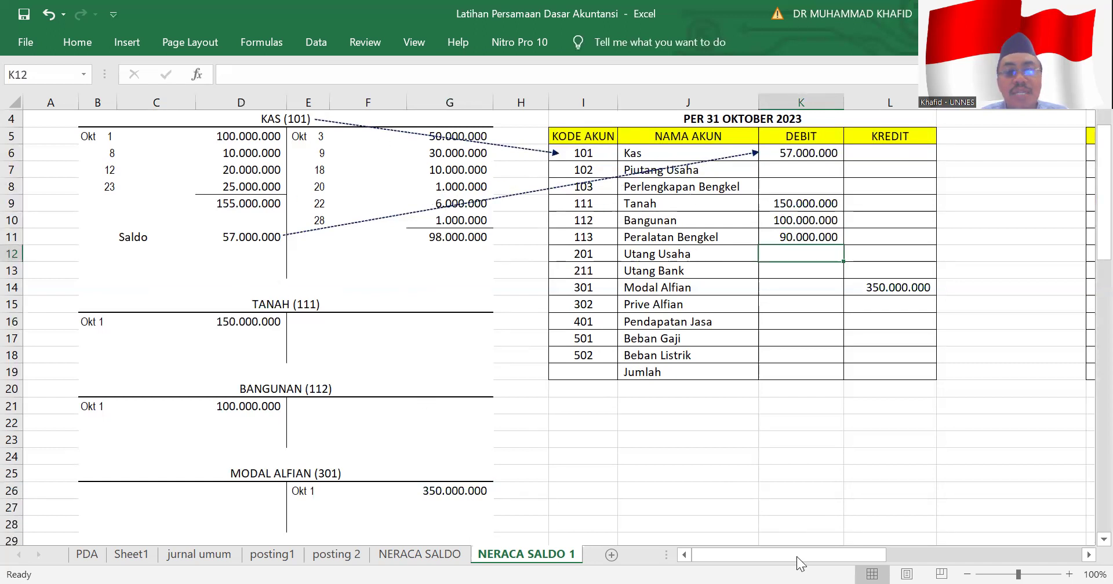
Total the debit column of the filled-in trial balance in P19 of the Jumlah row with =SUM(P6:P18).
{"action": "left_click_drag", "start_coordinate": [798, 556], "coordinate": [978, 557]}
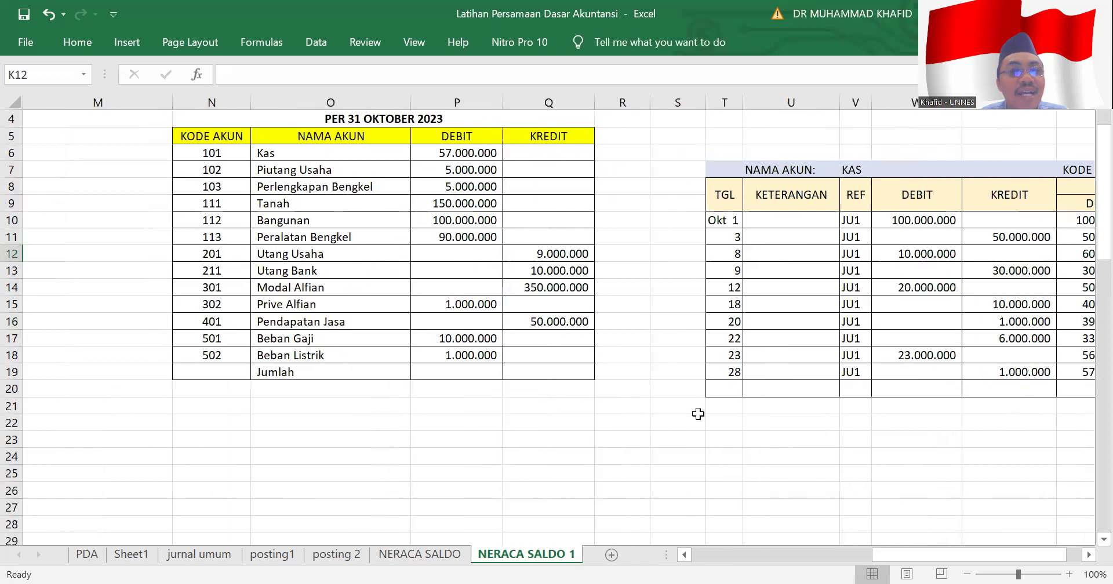
{"action": "scroll", "coordinate": [698, 414], "scroll_direction": "up", "scroll_amount": 1}
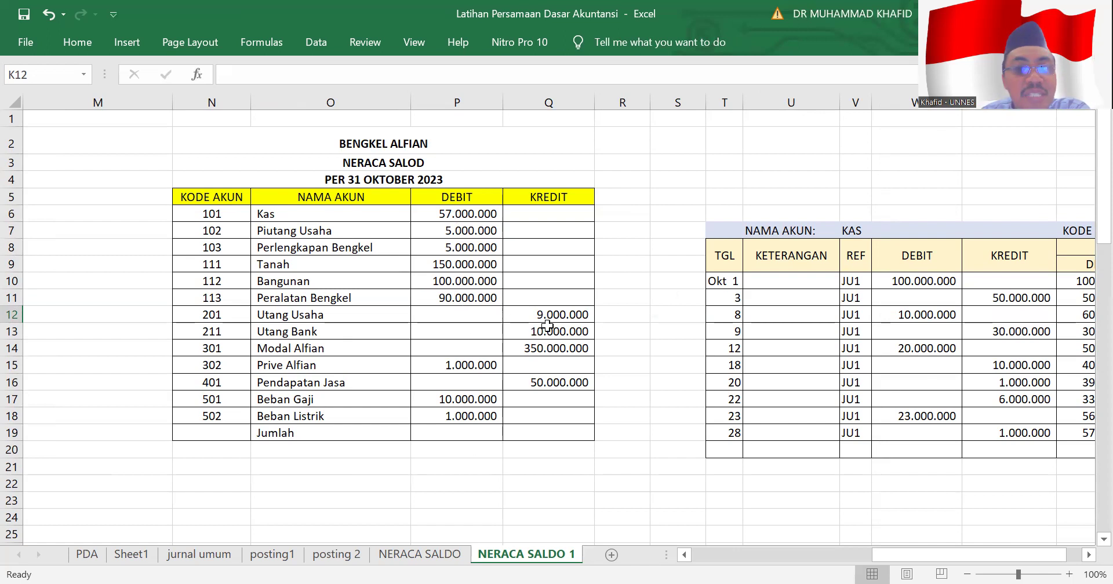
{"action": "left_click", "coordinate": [547, 350]}
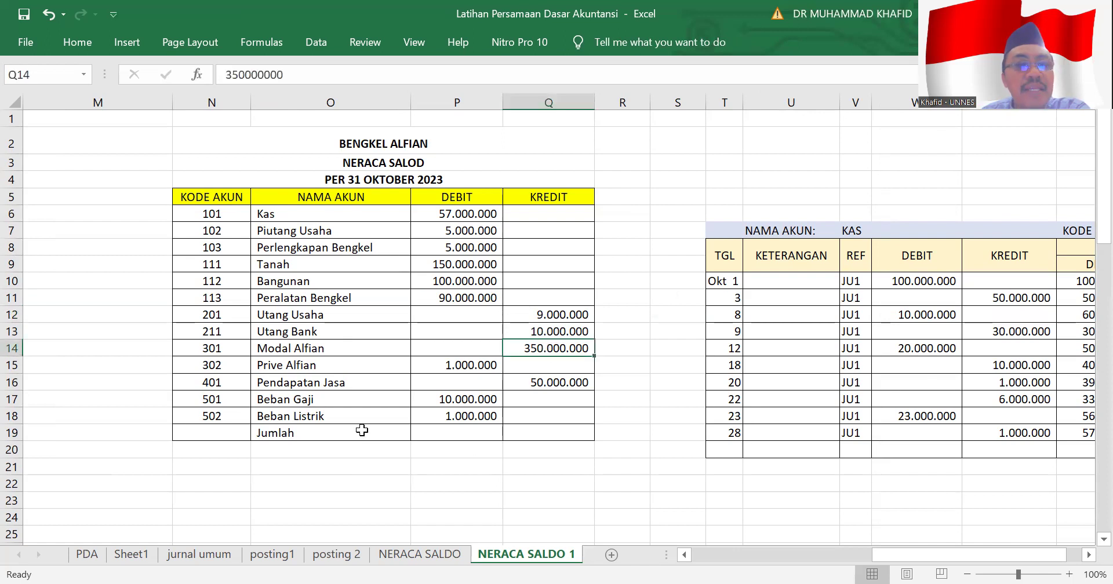
{"action": "left_click", "coordinate": [435, 433]}
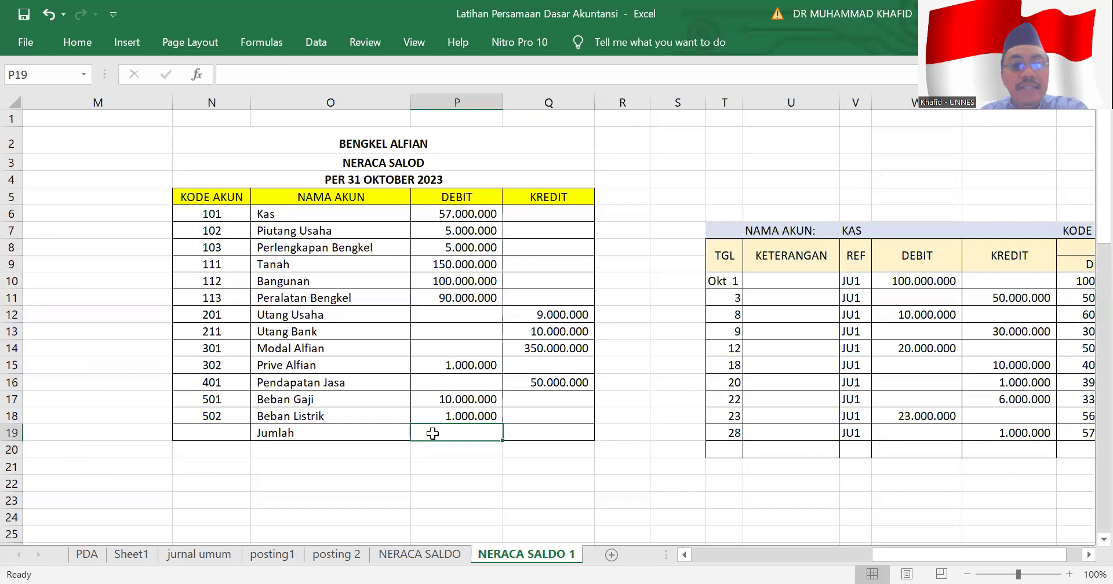
{"action": "type", "text": "="}
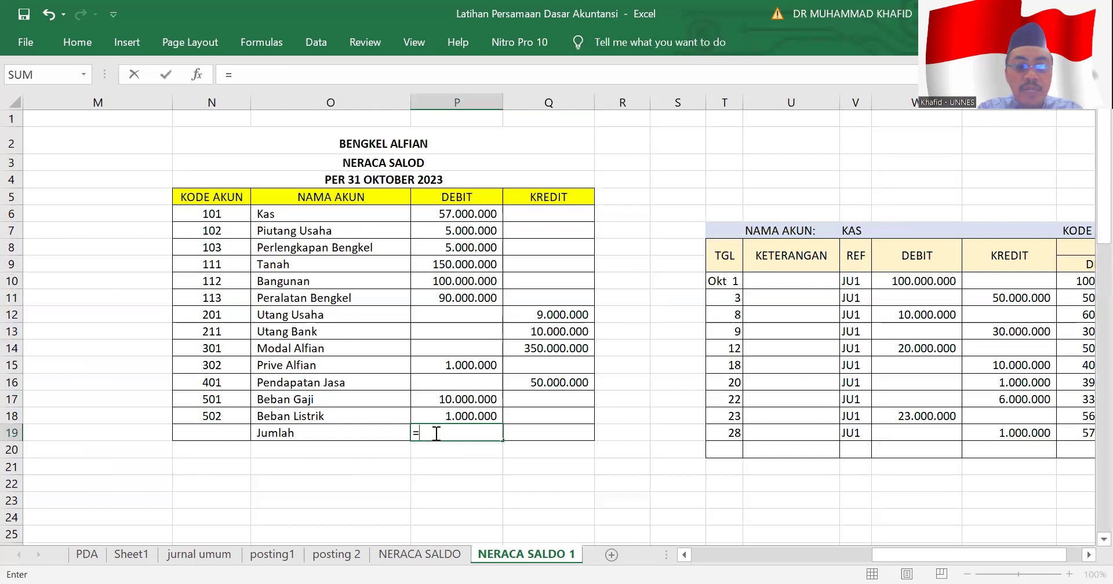
{"action": "type", "text": "sum("}
{"action": "key", "text": "Up"}
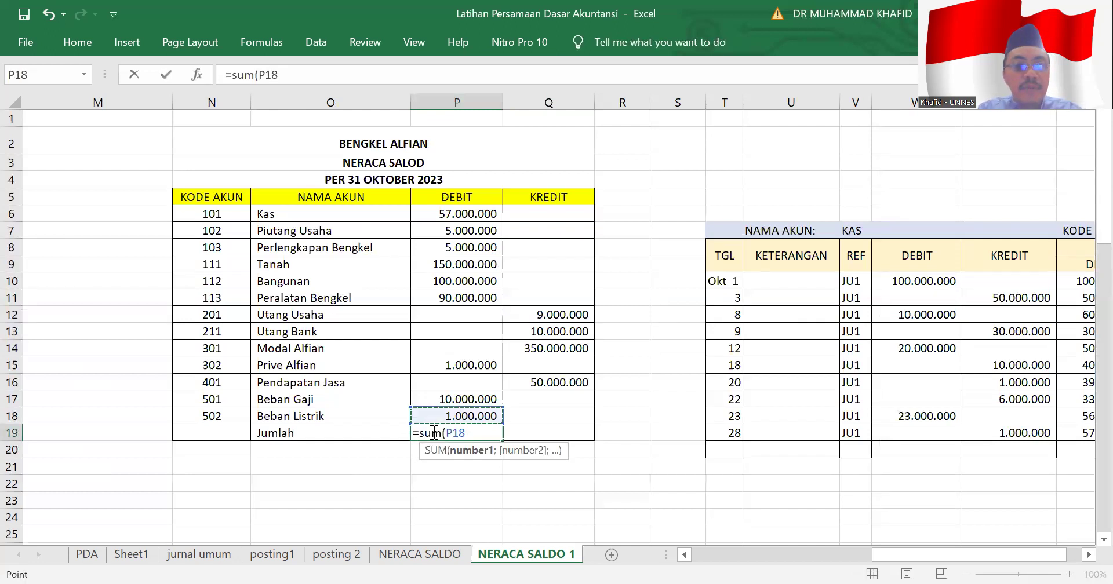
{"action": "key", "text": "shift+Up"}
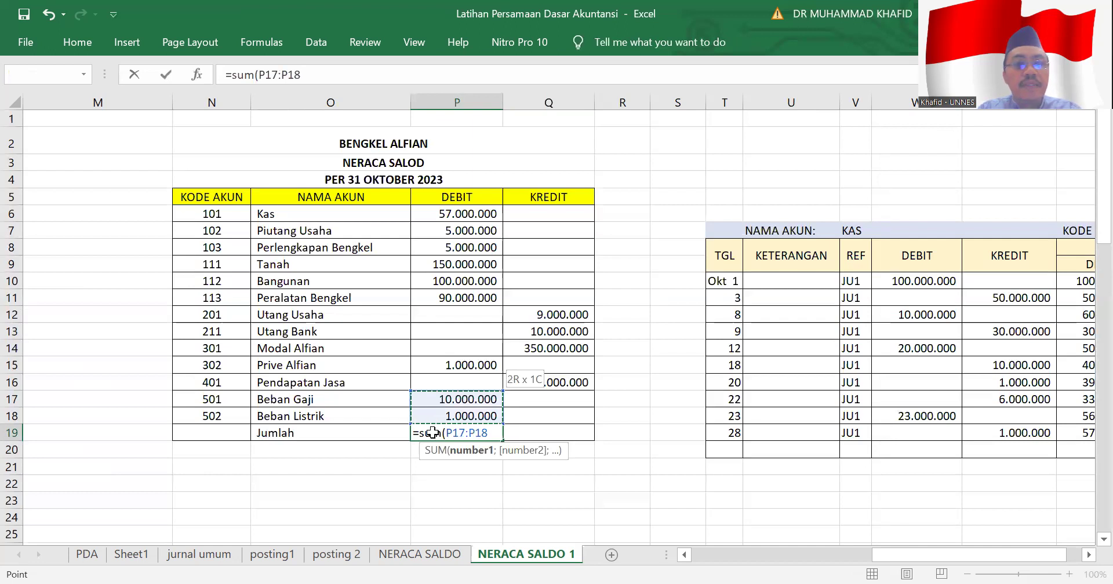
{"action": "key", "text": "shift+Up"}
{"action": "key", "text": "shift+Up"}
{"action": "key", "text": "shift+Up"}
{"action": "key", "text": "shift+Up"}
{"action": "key", "text": "shift+Up"}
{"action": "key", "text": "shift+Up"}
{"action": "key", "text": "shift+Up"}
{"action": "key", "text": "shift+Up"}
{"action": "key", "text": "shift+Up"}
{"action": "key", "text": "shift+Up"}
{"action": "key", "text": "shift+Up"}
{"action": "key", "text": "Return"}
Copy the debit total's formula from P19 to Q19 to total the credit column.
{"action": "left_click", "coordinate": [458, 432]}
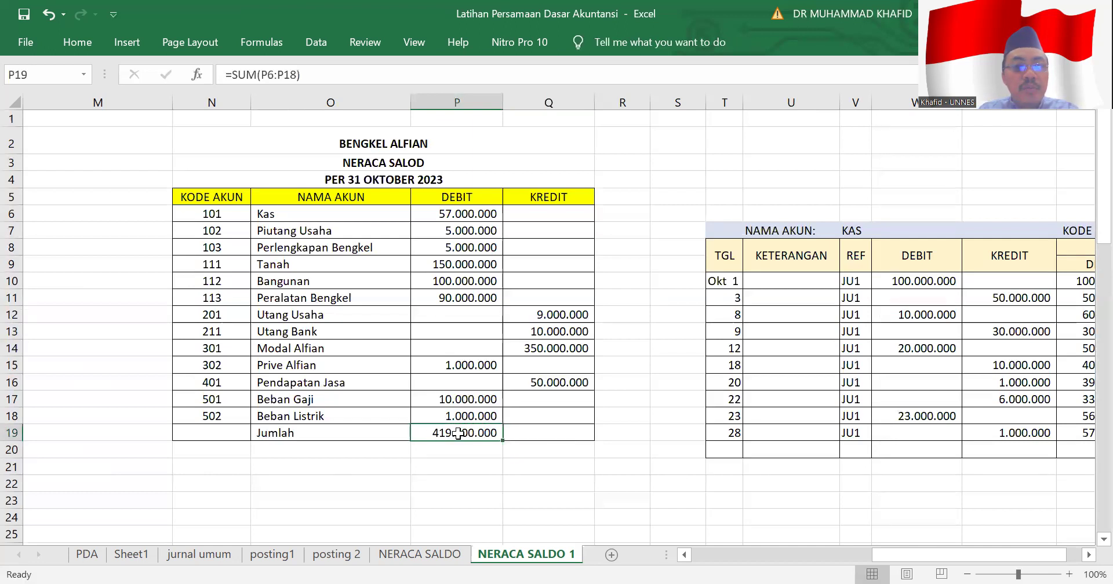
{"action": "key", "text": "ctrl+c"}
{"action": "key", "text": "Right"}
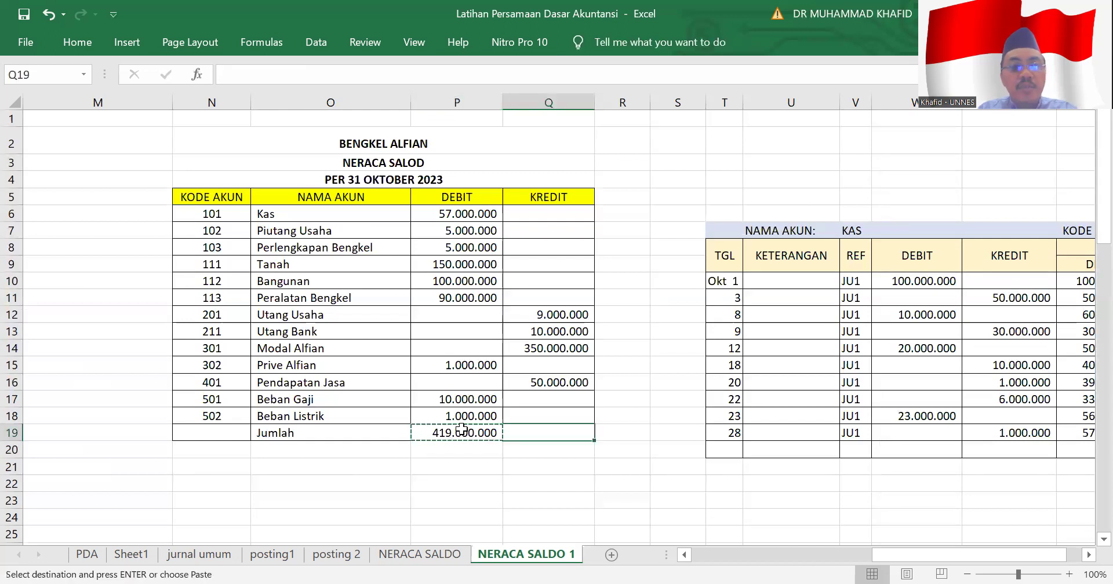
{"action": "key", "text": "ctrl+v"}
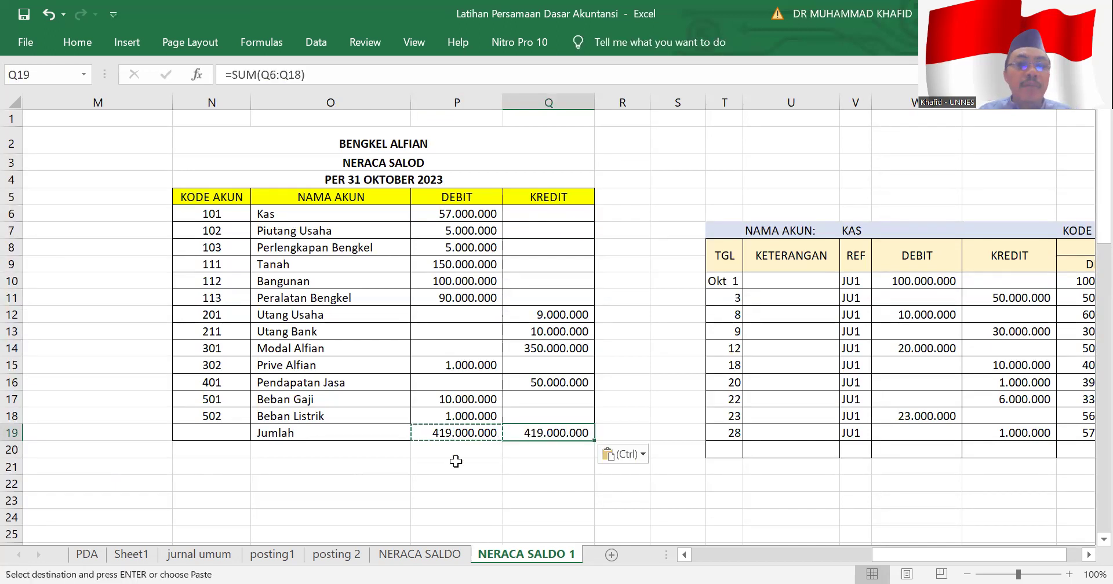
Make the debit and credit totals in P19:Q19 bold and check both cells.
{"action": "left_click", "coordinate": [456, 435]}
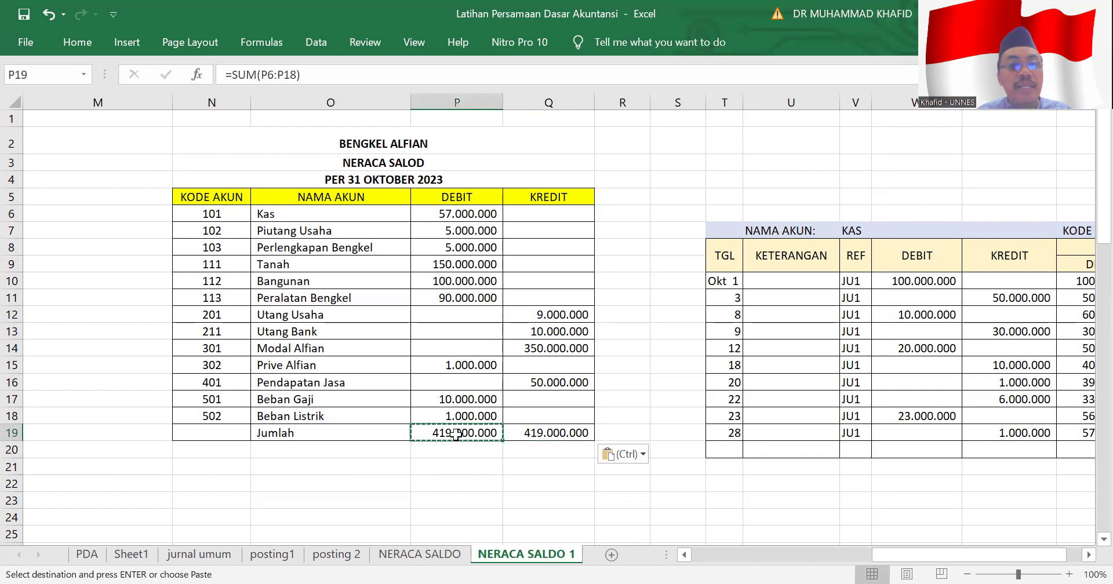
{"action": "key", "text": "shift+Right"}
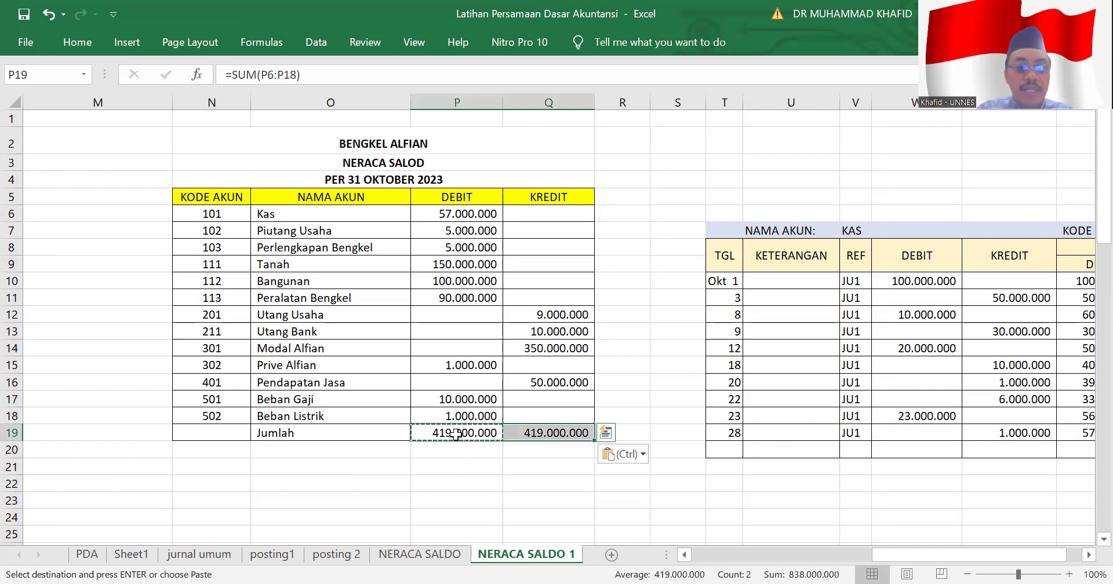
{"action": "key", "text": "ctrl+b"}
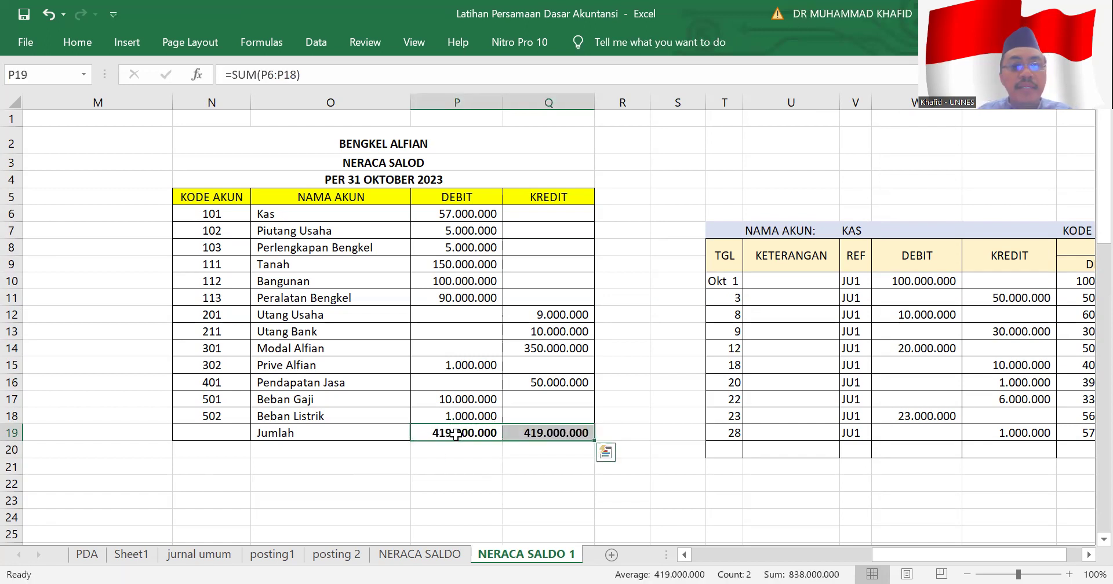
{"action": "left_click", "coordinate": [455, 464]}
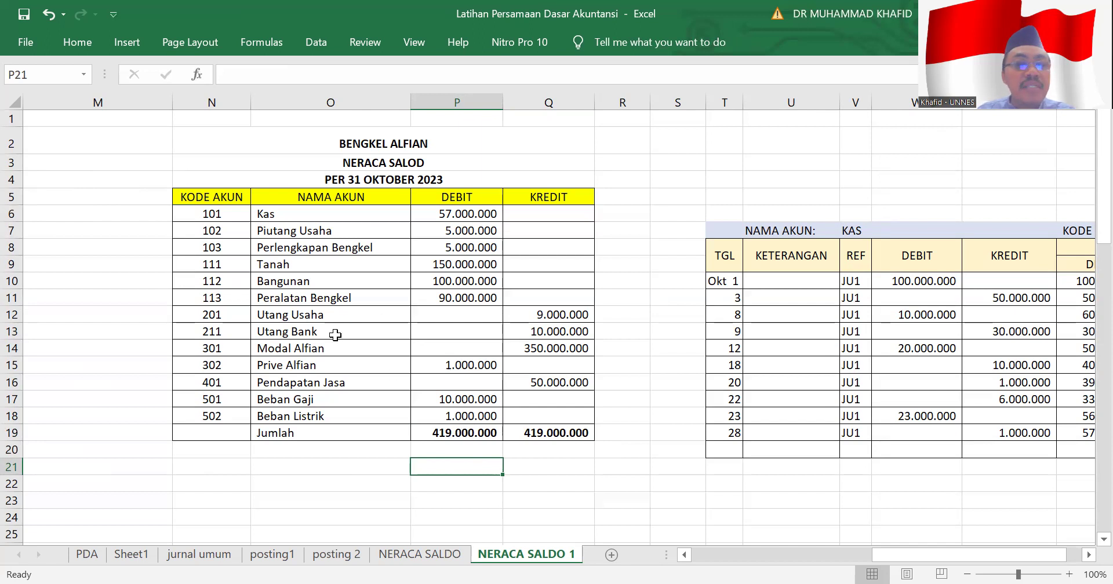
{"action": "left_click", "coordinate": [450, 434]}
{"action": "left_click", "coordinate": [507, 434]}
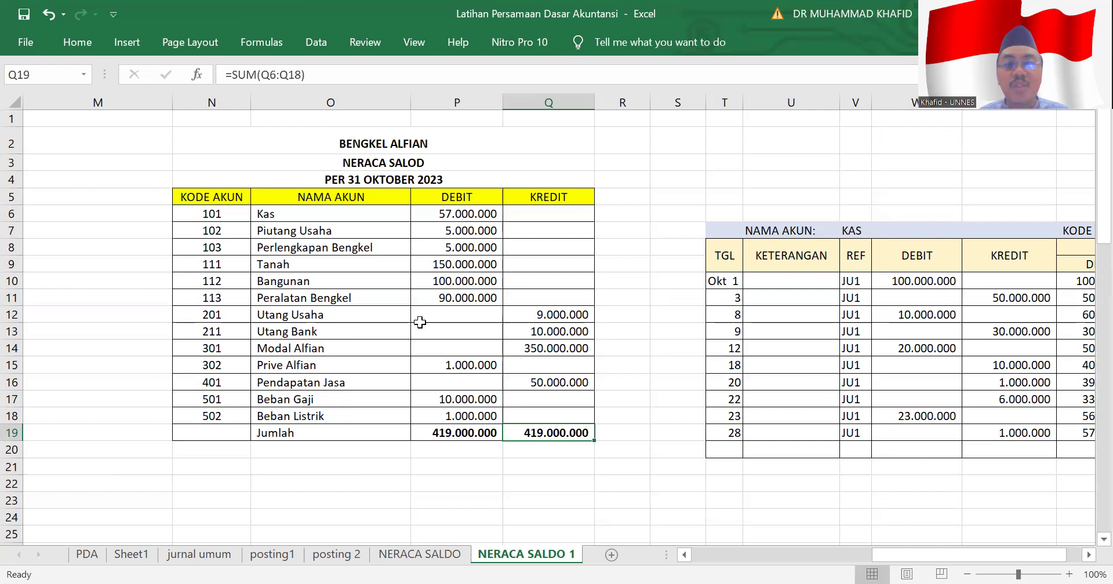
Bring up the Kas (101) ledger with balance columns beside the trial balance and select its whole table, T7:Z20.
{"action": "left_click", "coordinate": [789, 295]}
{"action": "key", "text": "Right"}
{"action": "key", "text": "Right"}
{"action": "key", "text": "Right"}
{"action": "key", "text": "Right"}
{"action": "key", "text": "Right"}
{"action": "key", "text": "Right"}
{"action": "key", "text": "Right"}
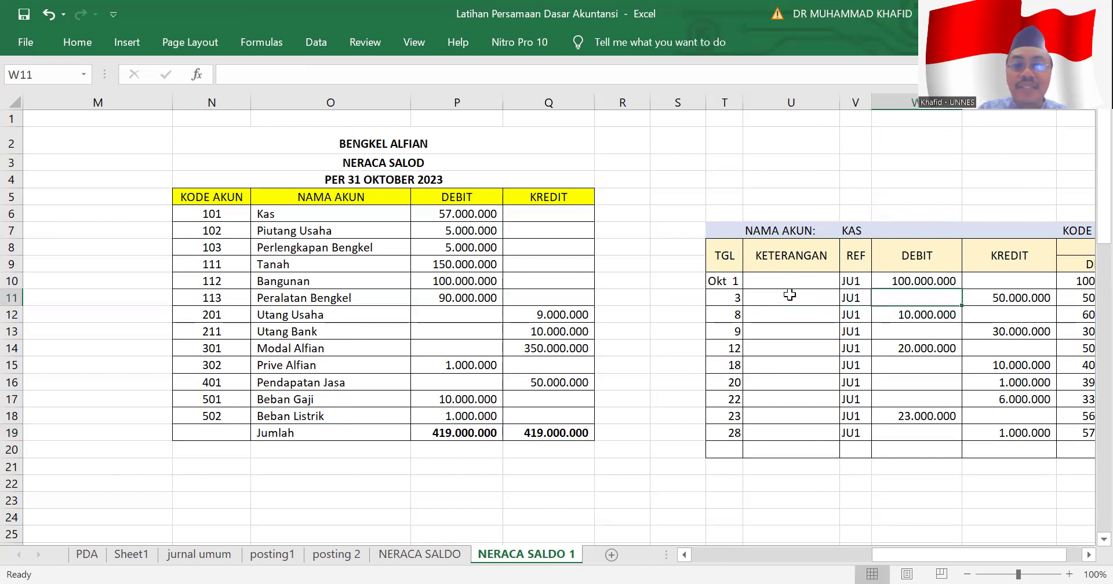
{"action": "key", "text": "Right"}
{"action": "key", "text": "Right"}
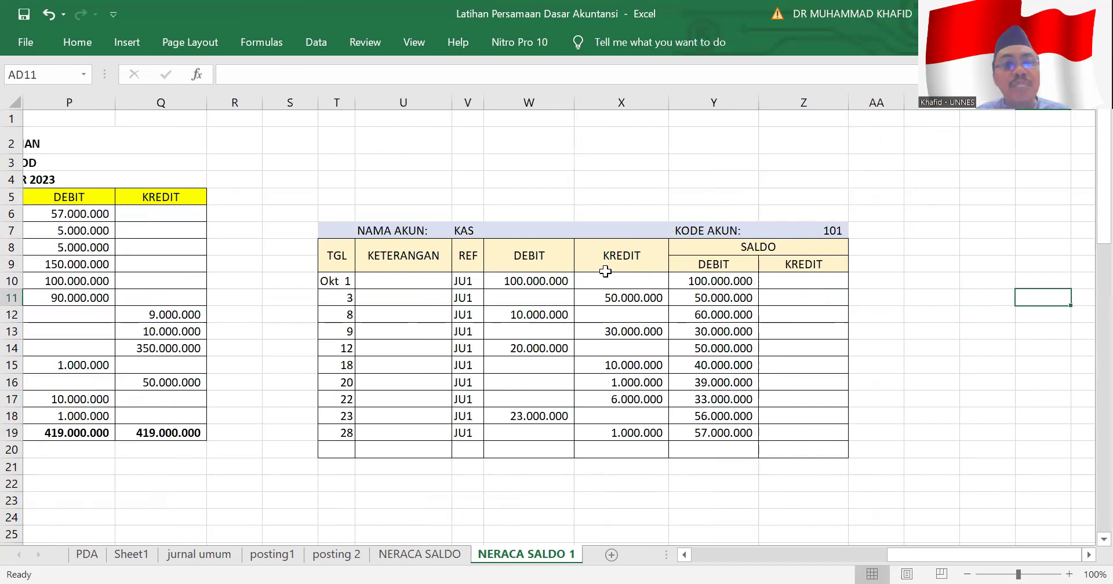
{"action": "left_click_drag", "start_coordinate": [342, 231], "coordinate": [765, 451]}
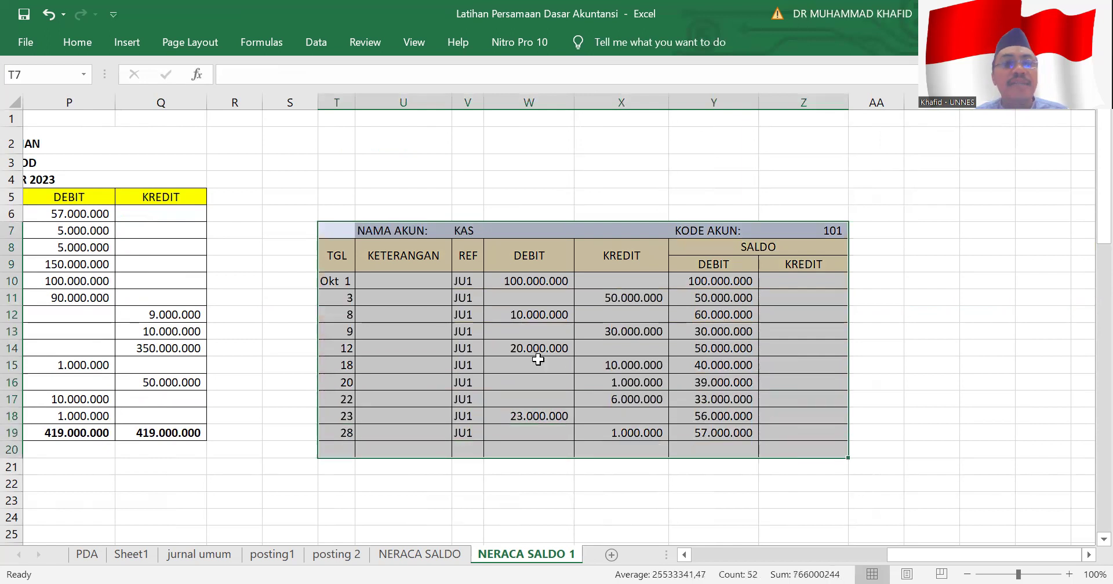
Trace the Kas ledger's running debit balance from the 1 October entry through the 12 October entry, in rows 10 to 14.
{"action": "left_click", "coordinate": [339, 282]}
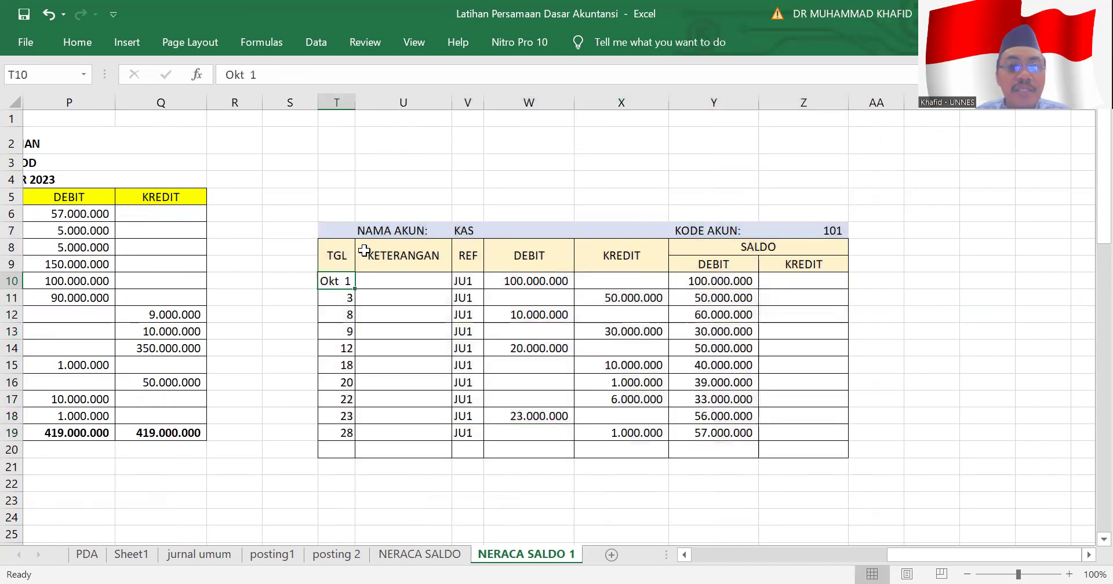
{"action": "left_click", "coordinate": [720, 283]}
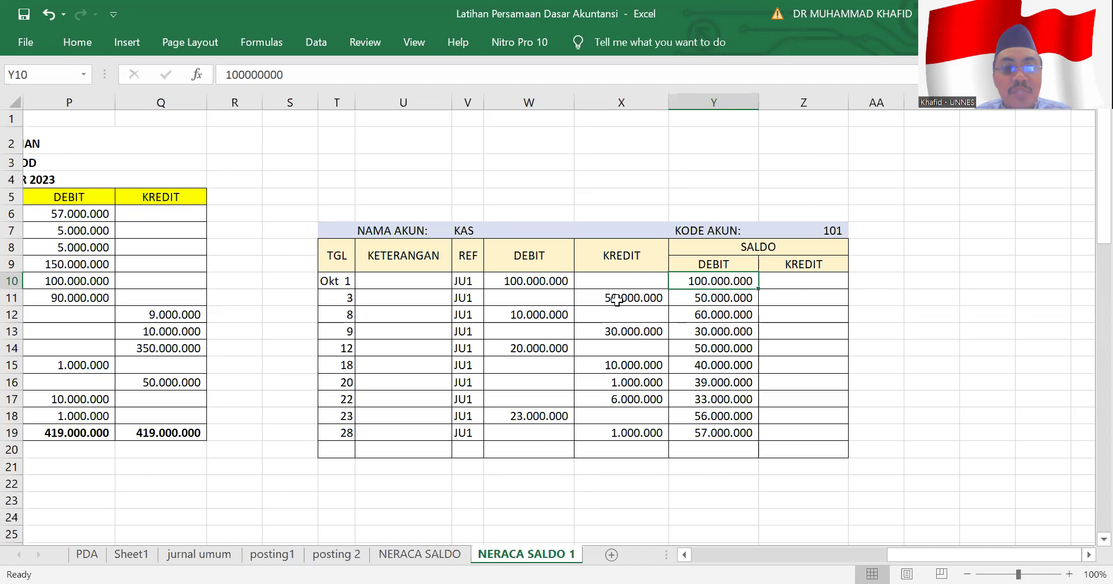
{"action": "left_click", "coordinate": [692, 298]}
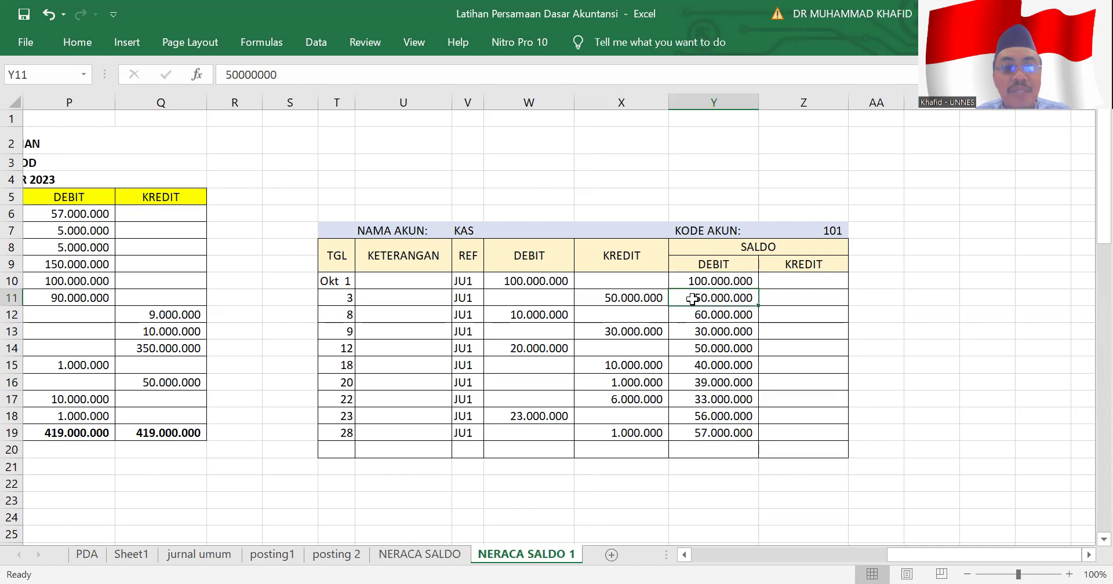
{"action": "left_click", "coordinate": [520, 316]}
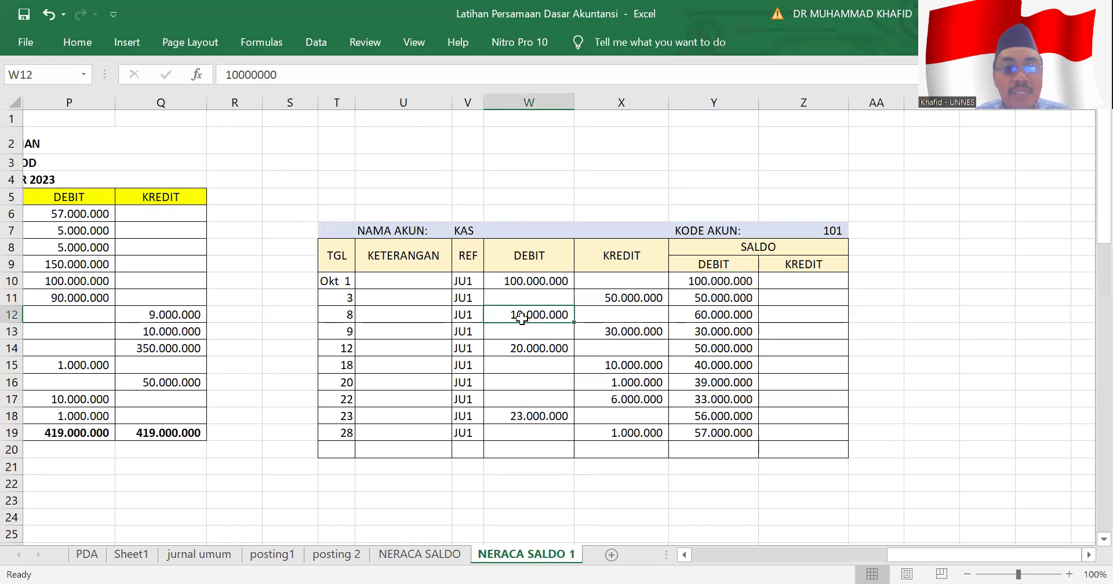
{"action": "left_click", "coordinate": [679, 315]}
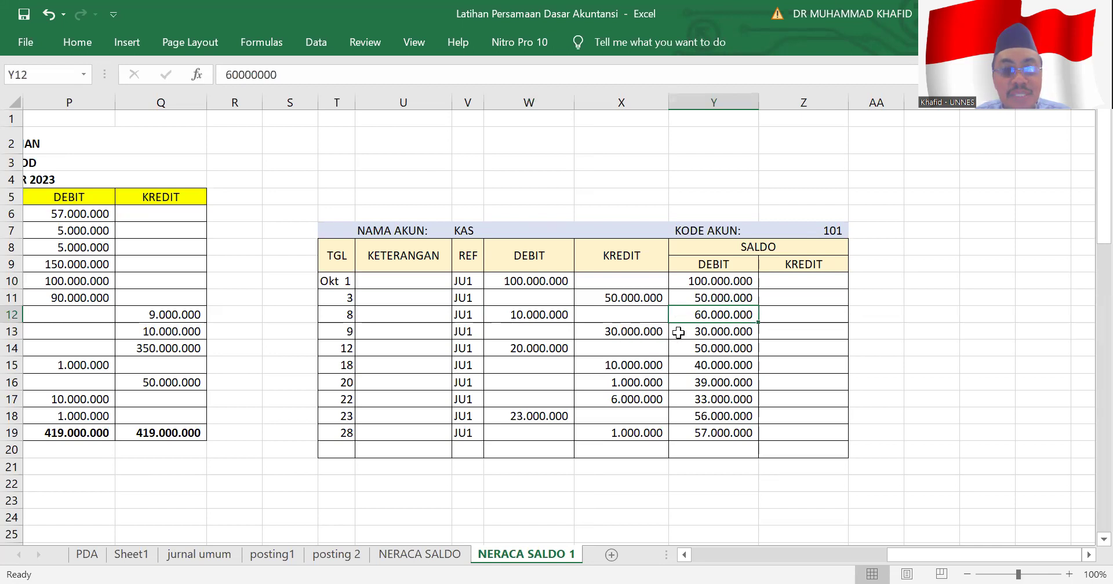
{"action": "left_click", "coordinate": [526, 348]}
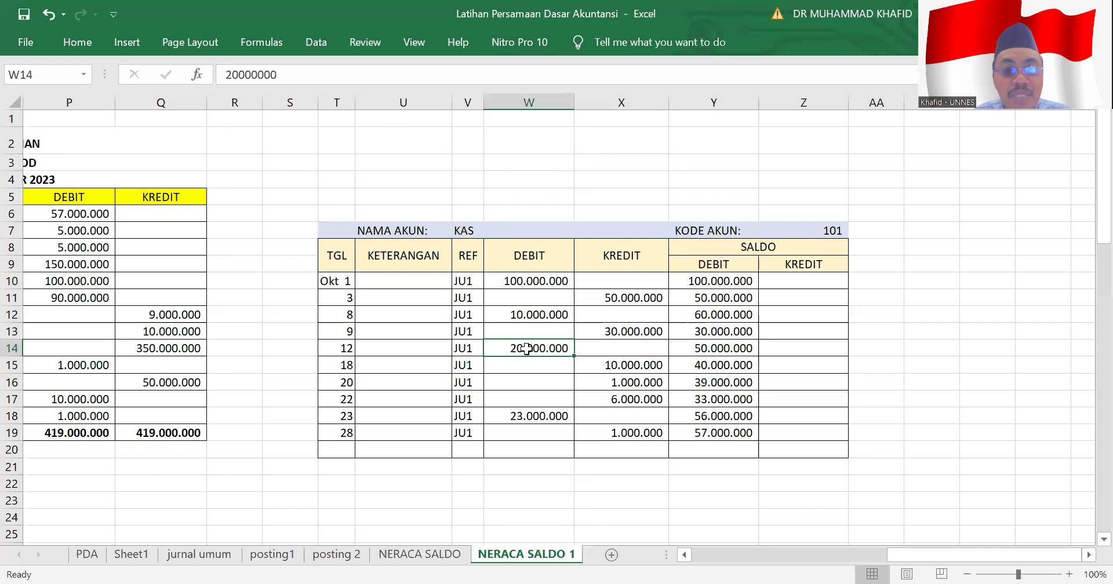
{"action": "left_click", "coordinate": [683, 347]}
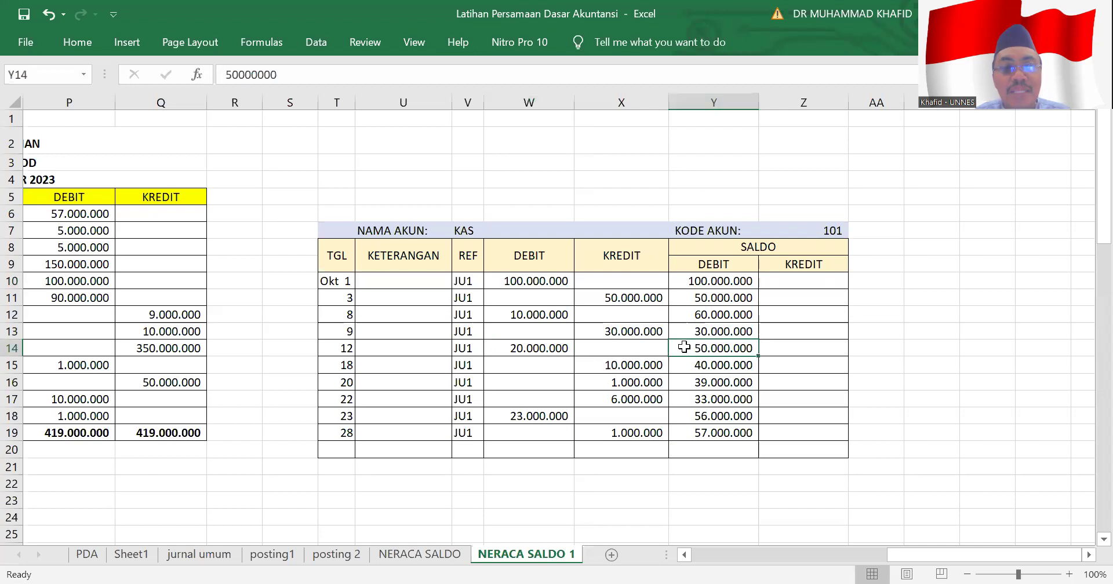
Check each Kas ledger entry from 18 to 23 October against its running debit balance in Y15:Y18.
{"action": "left_click", "coordinate": [637, 367]}
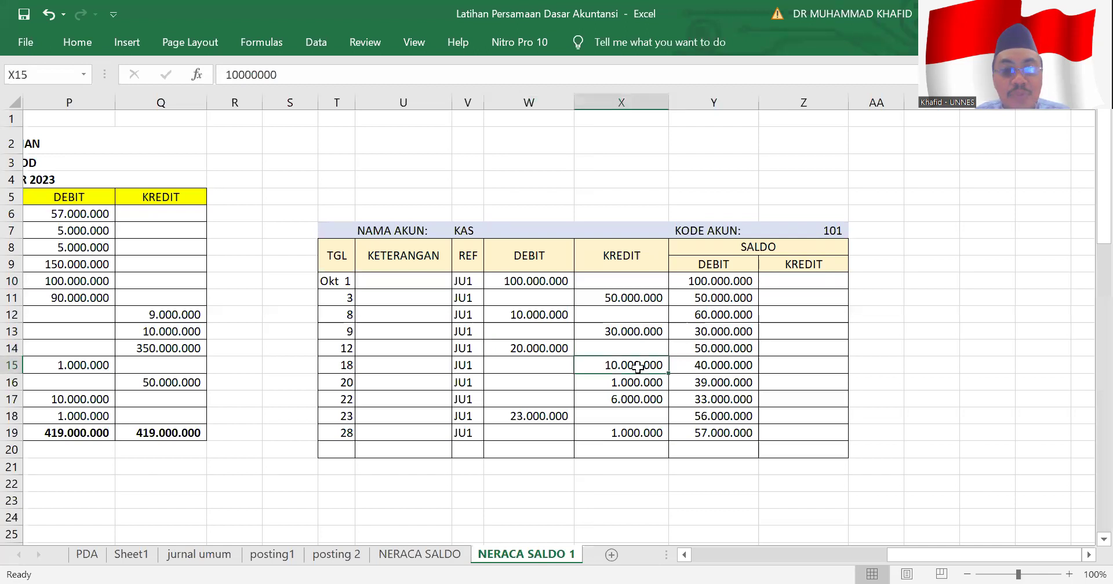
{"action": "left_click", "coordinate": [689, 365]}
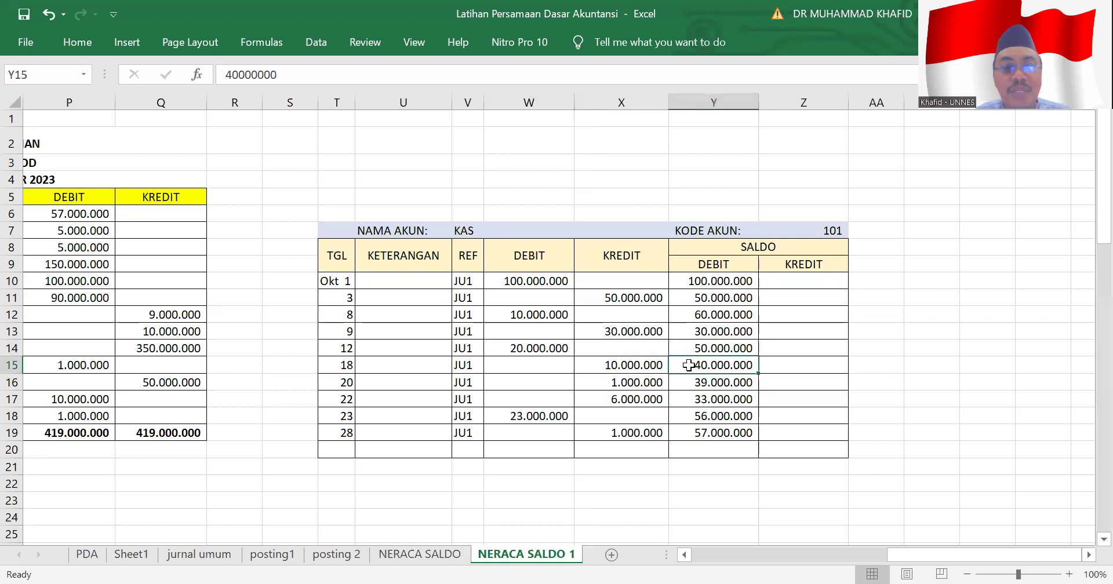
{"action": "left_click", "coordinate": [585, 379]}
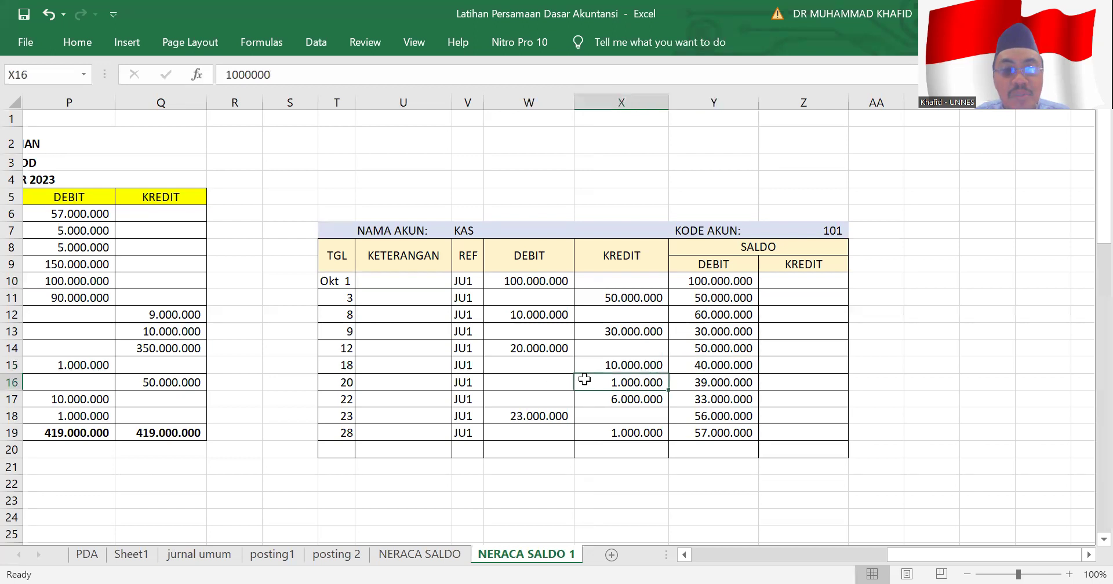
{"action": "left_click", "coordinate": [681, 381]}
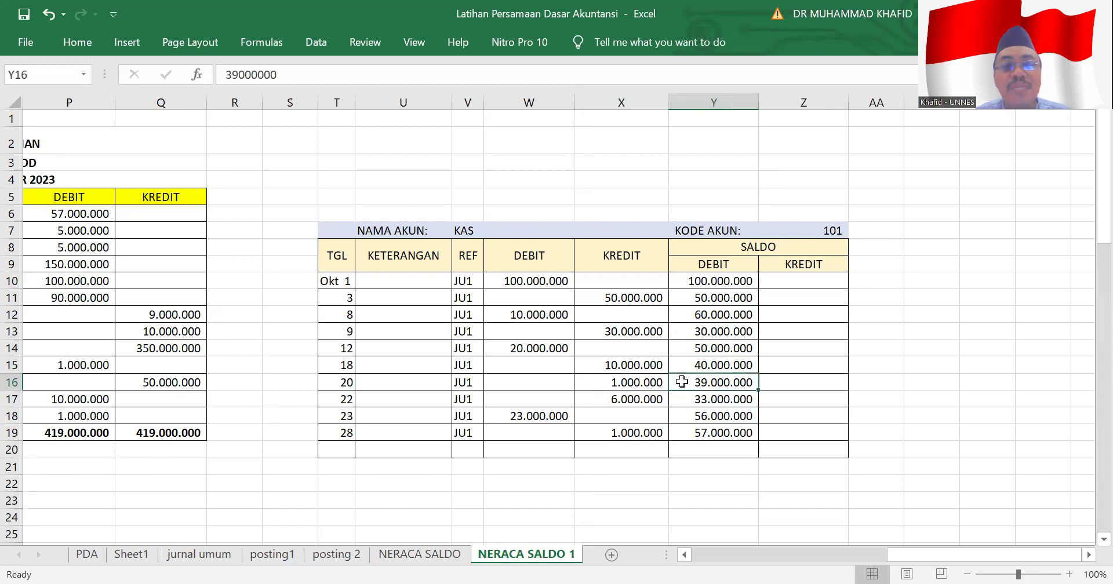
{"action": "left_click", "coordinate": [576, 398]}
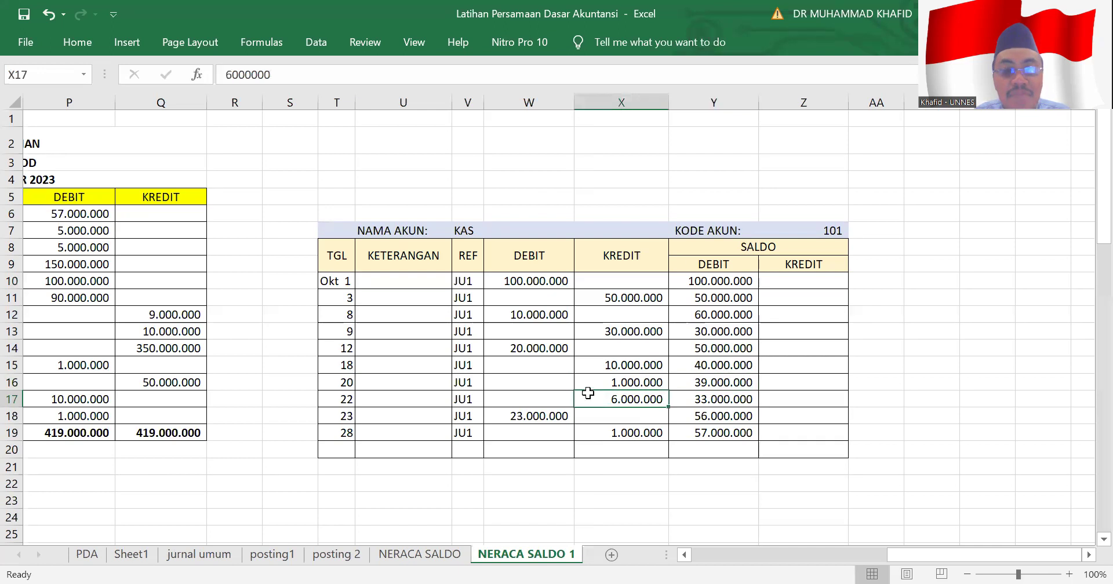
{"action": "left_click", "coordinate": [687, 400]}
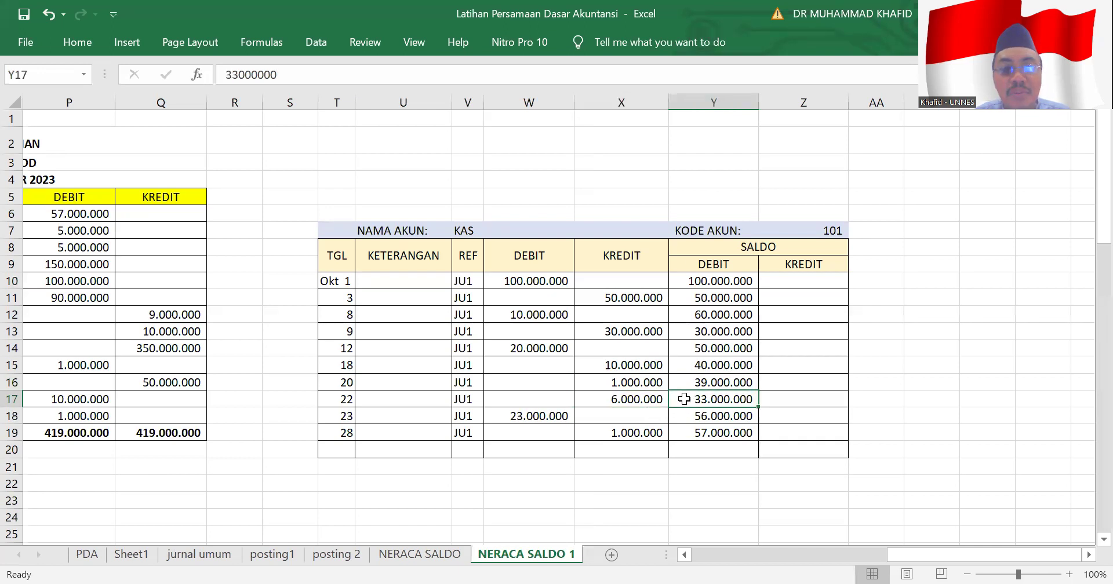
{"action": "left_click", "coordinate": [493, 416]}
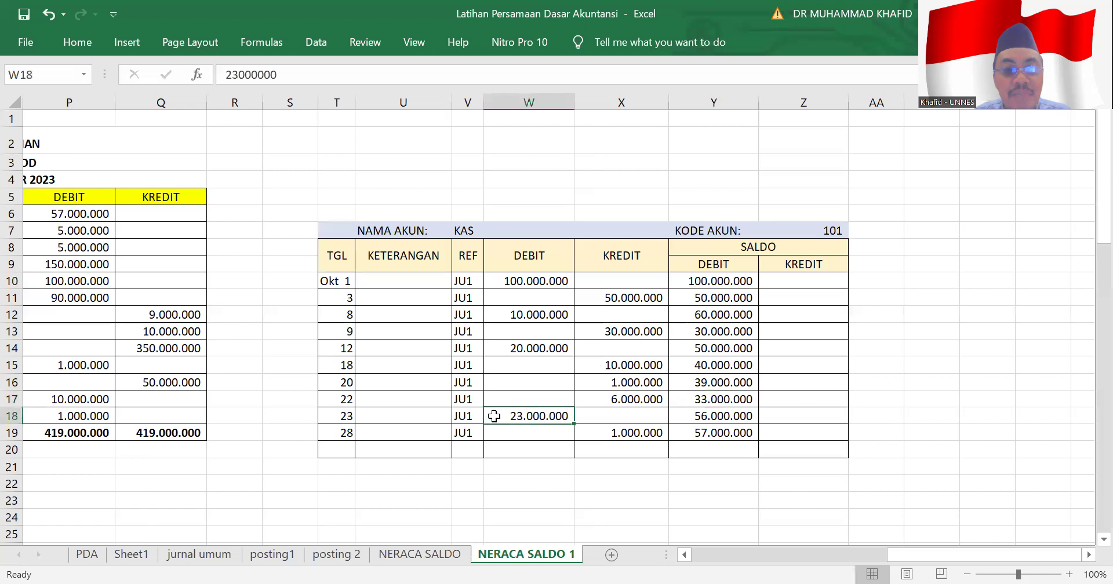
{"action": "left_click", "coordinate": [687, 416]}
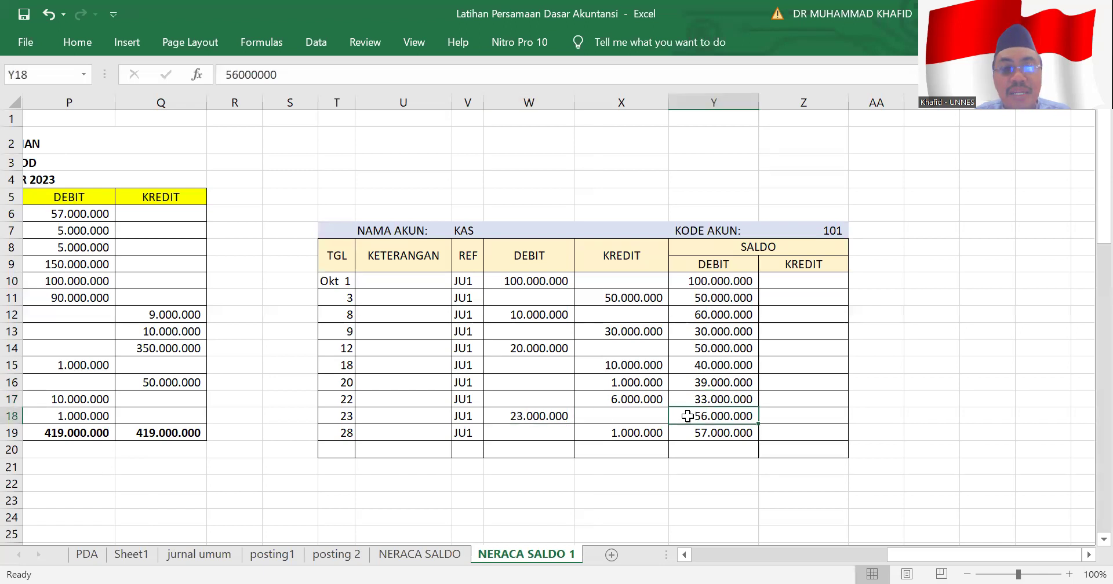
Compare the Kas ledger's closing balance after the 28 October credit in Y19 with the trial balance's first debit amount in P6.
{"action": "left_click", "coordinate": [591, 435]}
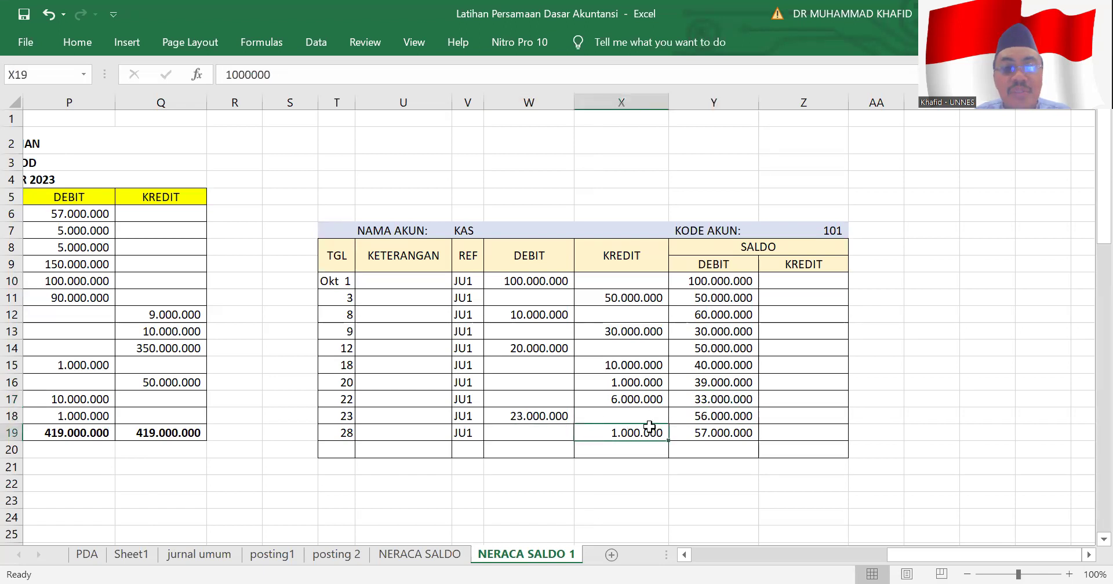
{"action": "left_click", "coordinate": [709, 435]}
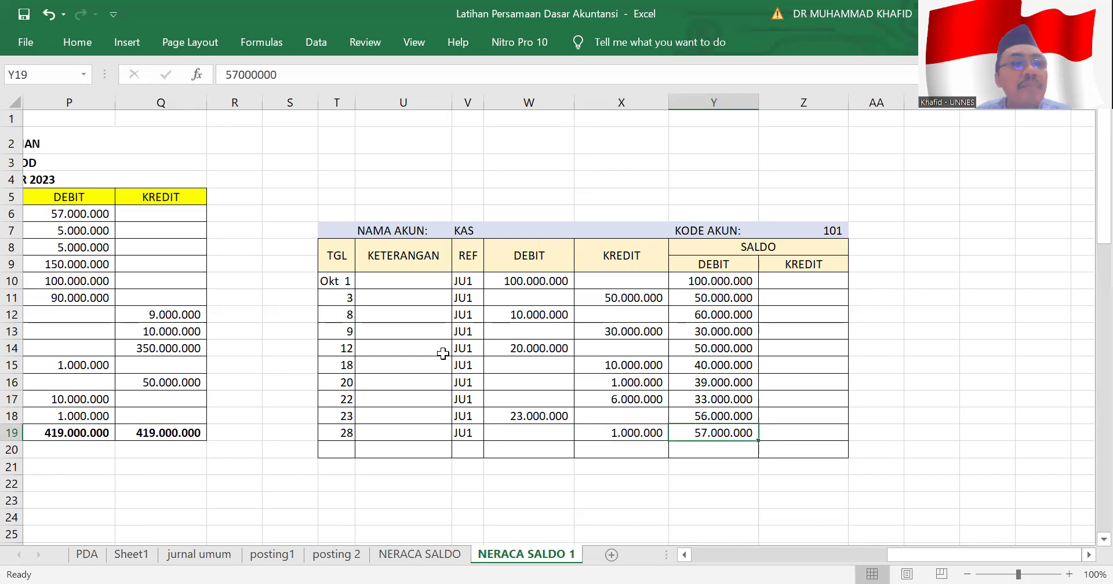
{"action": "left_click", "coordinate": [70, 215]}
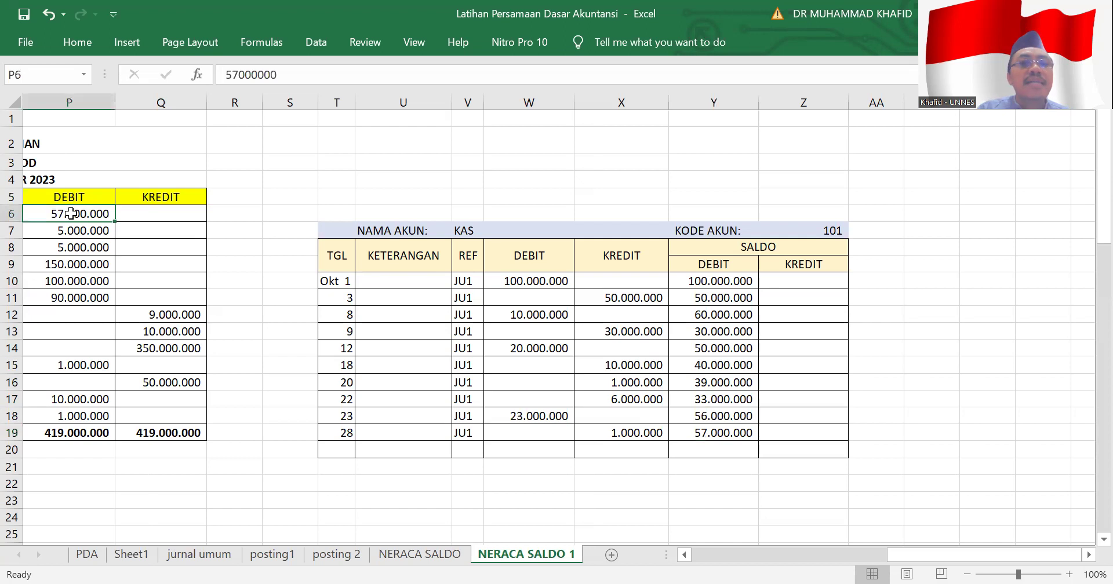